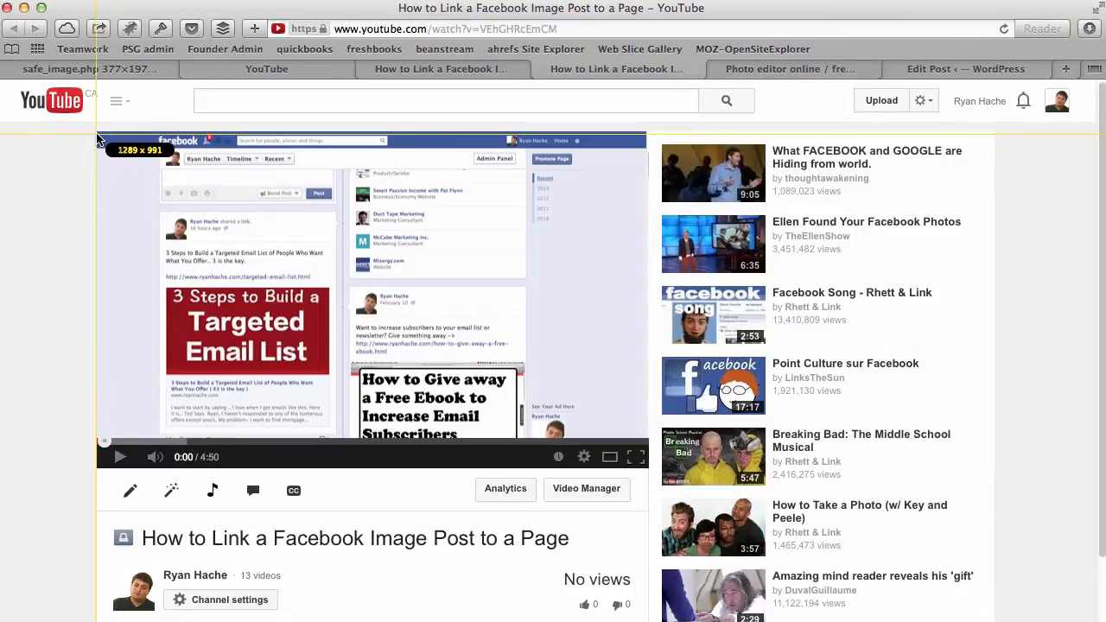
- Capture the video frame on the YouTube page as a 637 x 354 still image with Jing
{"action": "left_click_drag", "start_coordinate": [96, 131], "coordinate": [649, 442]}
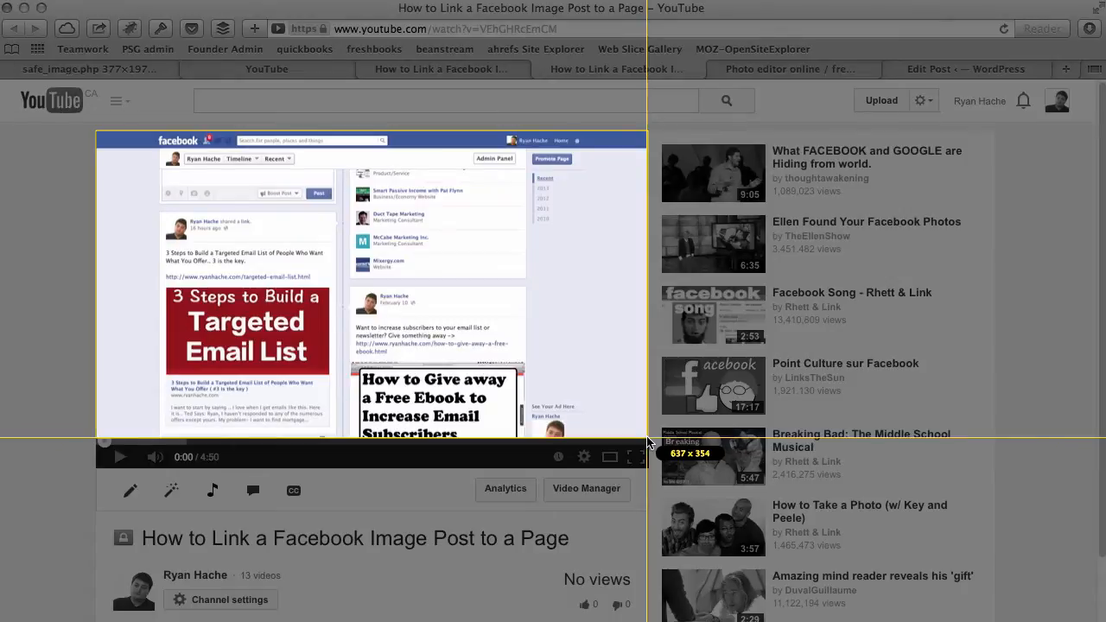
{"action": "left_click_drag", "start_coordinate": [650, 443], "coordinate": [650, 442]}
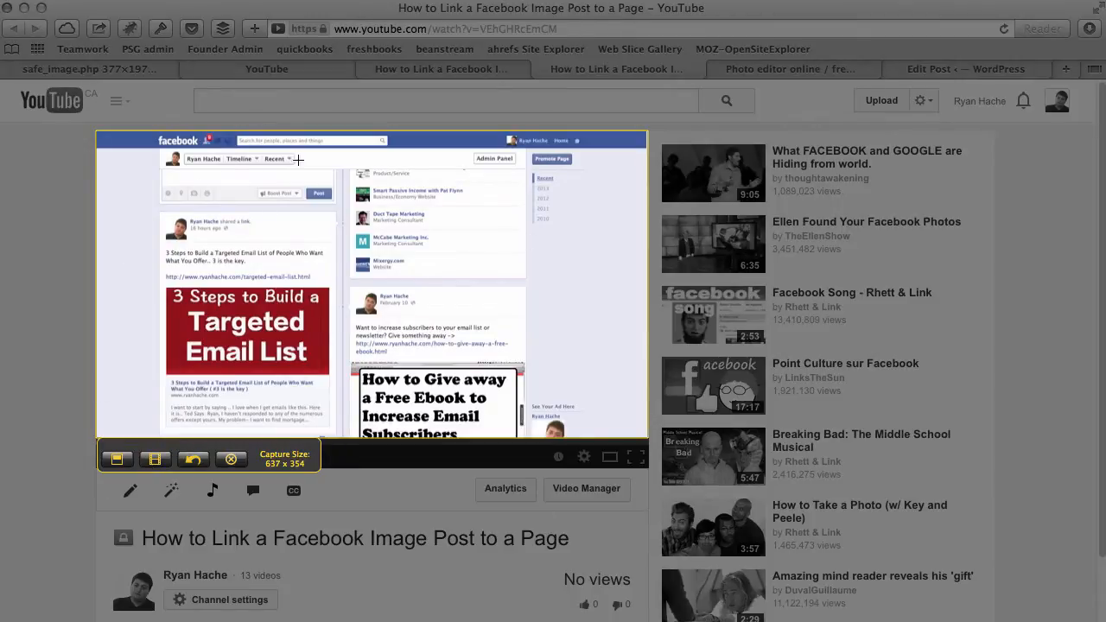
{"action": "left_click", "coordinate": [117, 461]}
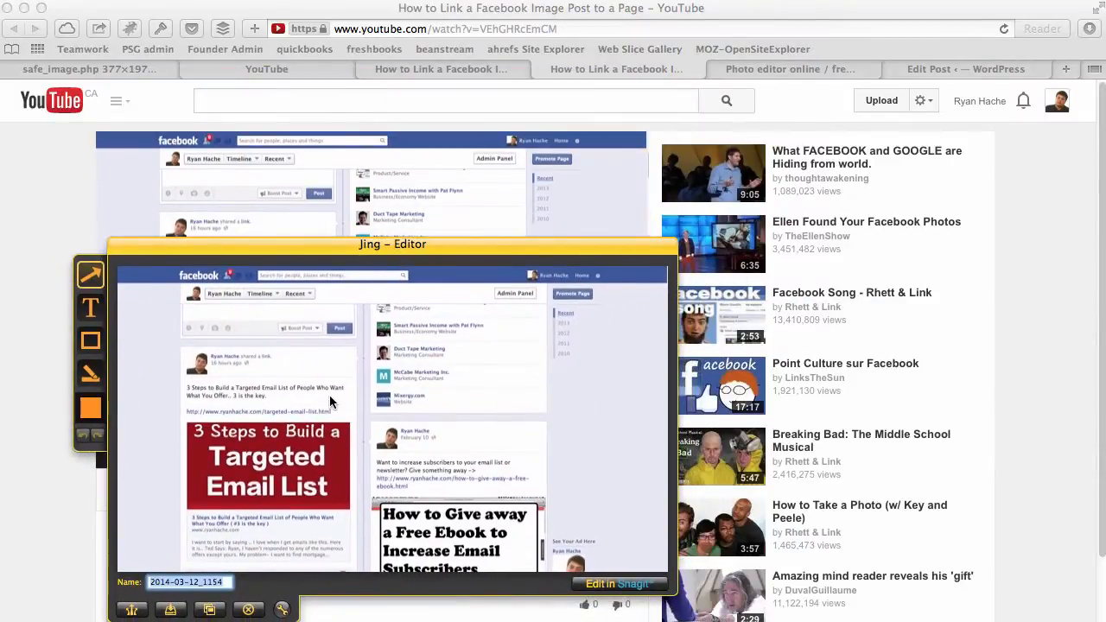
- Try out text callouts over the captured image, entering the sample text "dsdsf", and delete them
{"action": "left_click", "coordinate": [90, 307]}
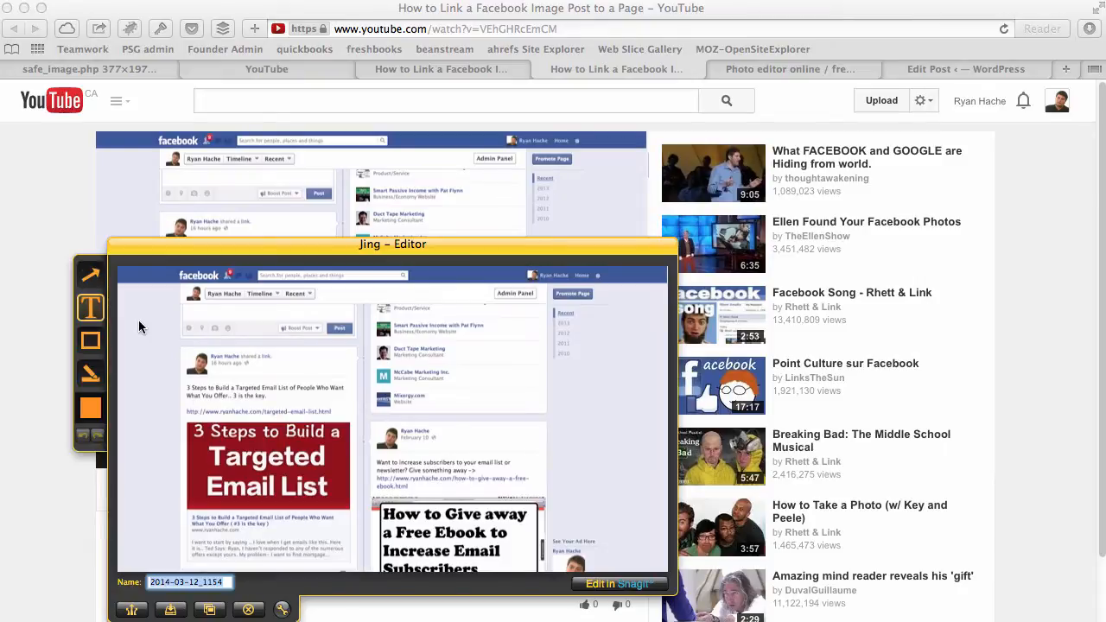
{"action": "left_click_drag", "start_coordinate": [131, 296], "coordinate": [335, 408]}
{"action": "left_click_drag", "start_coordinate": [249, 361], "coordinate": [590, 468]}
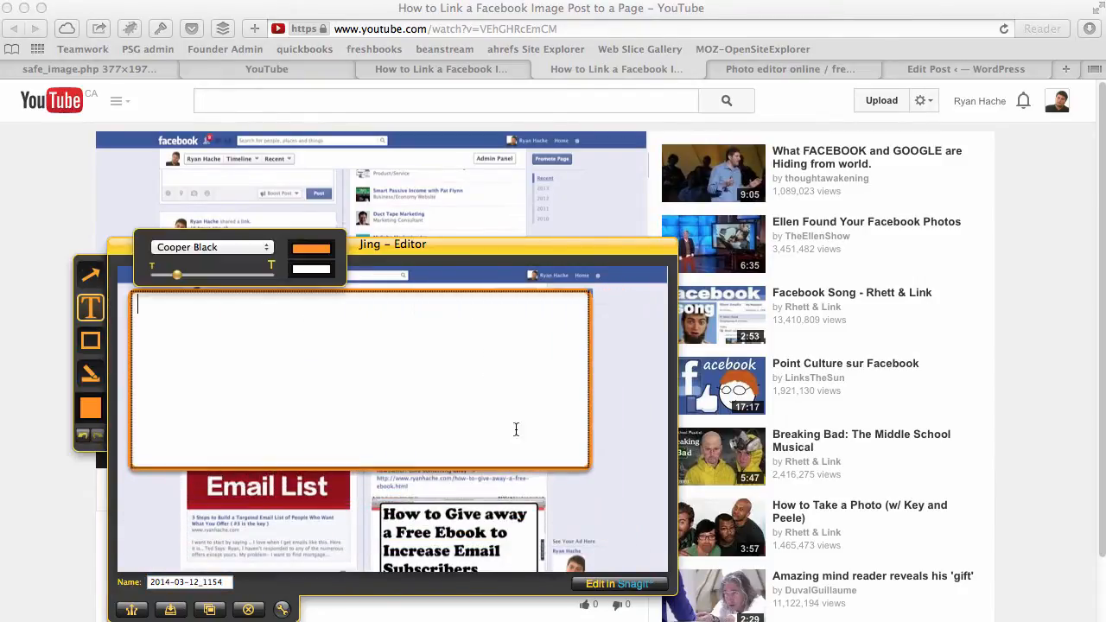
{"action": "left_click", "coordinate": [375, 288]}
{"action": "left_click_drag", "start_coordinate": [222, 318], "coordinate": [546, 487]}
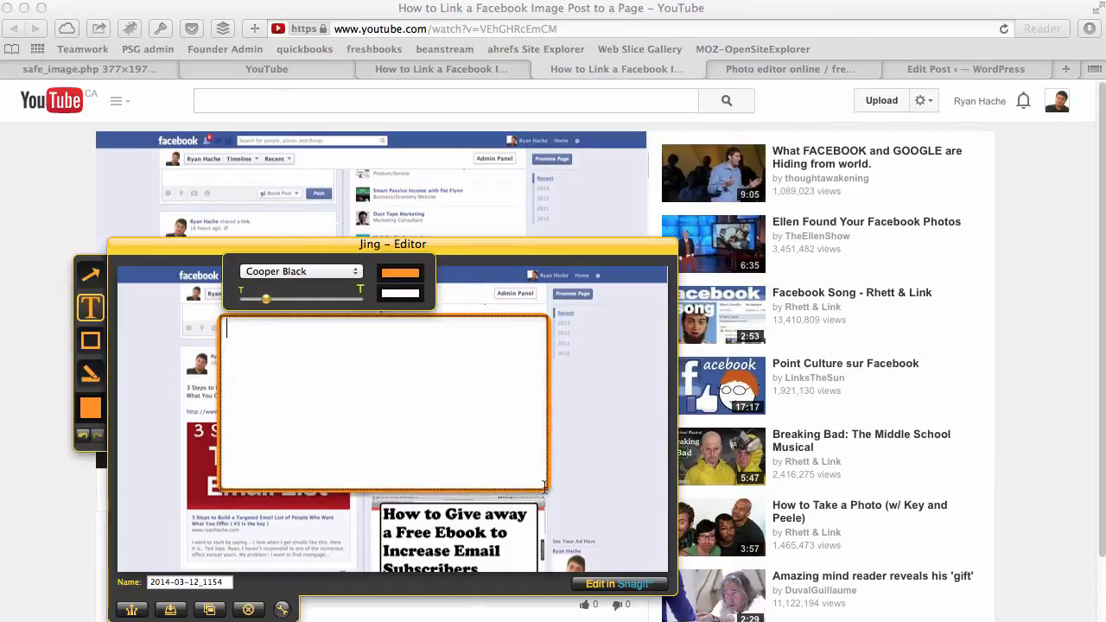
{"action": "type", "text": "dsdsf"}
{"action": "left_click", "coordinate": [573, 440]}
{"action": "key", "text": "Delete"}
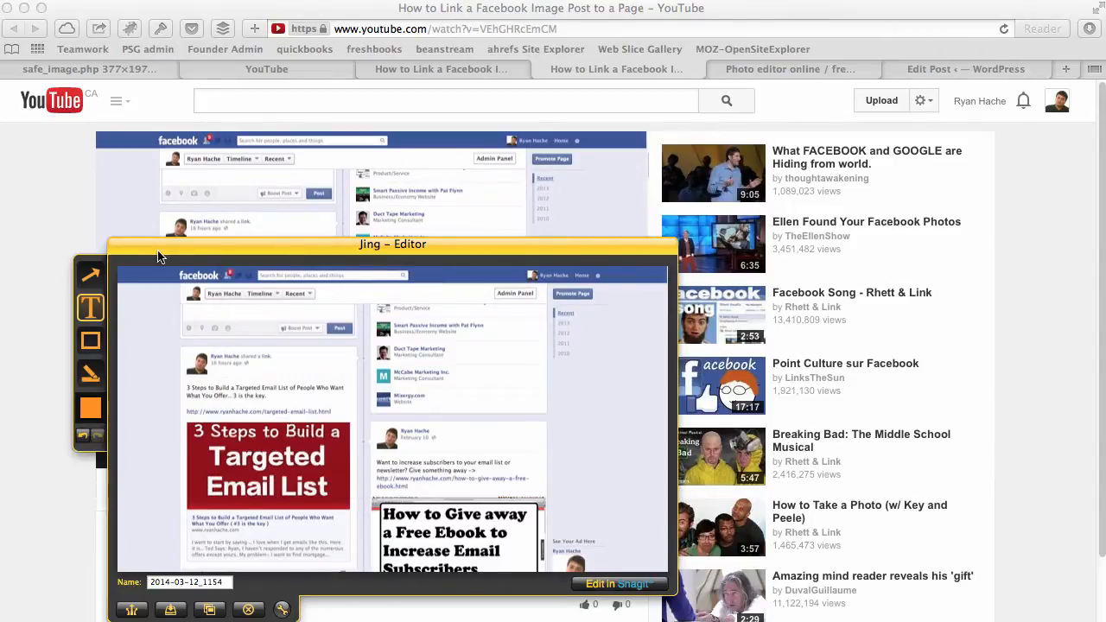
- Save the captured image to the Desktop as test-image-screenshot
{"action": "left_click_drag", "start_coordinate": [159, 257], "coordinate": [185, 234]}
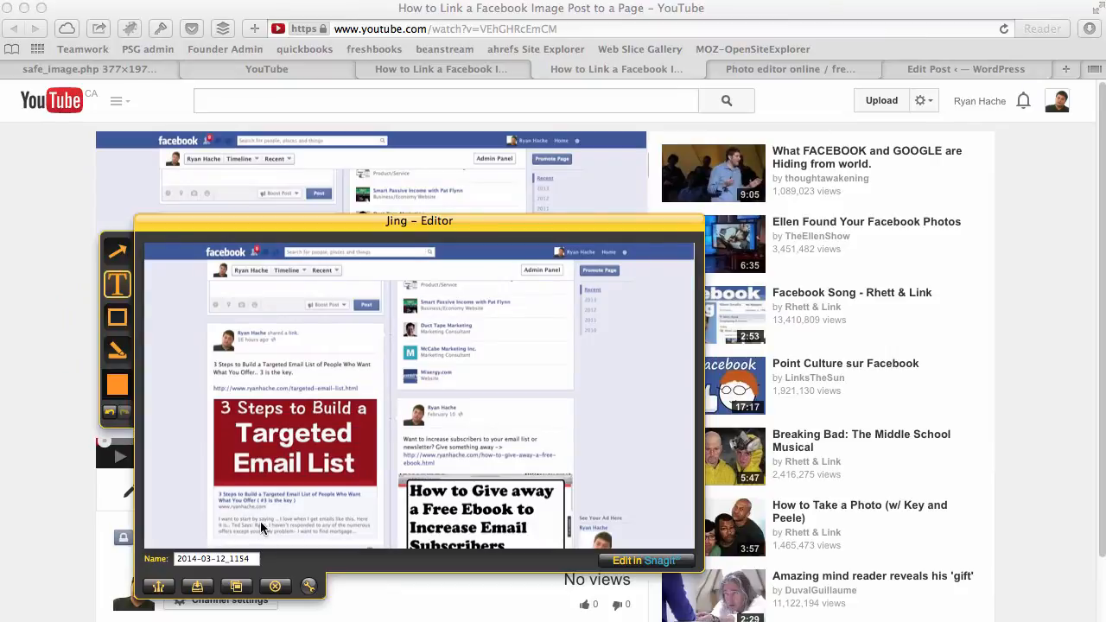
{"action": "left_click", "coordinate": [196, 587]}
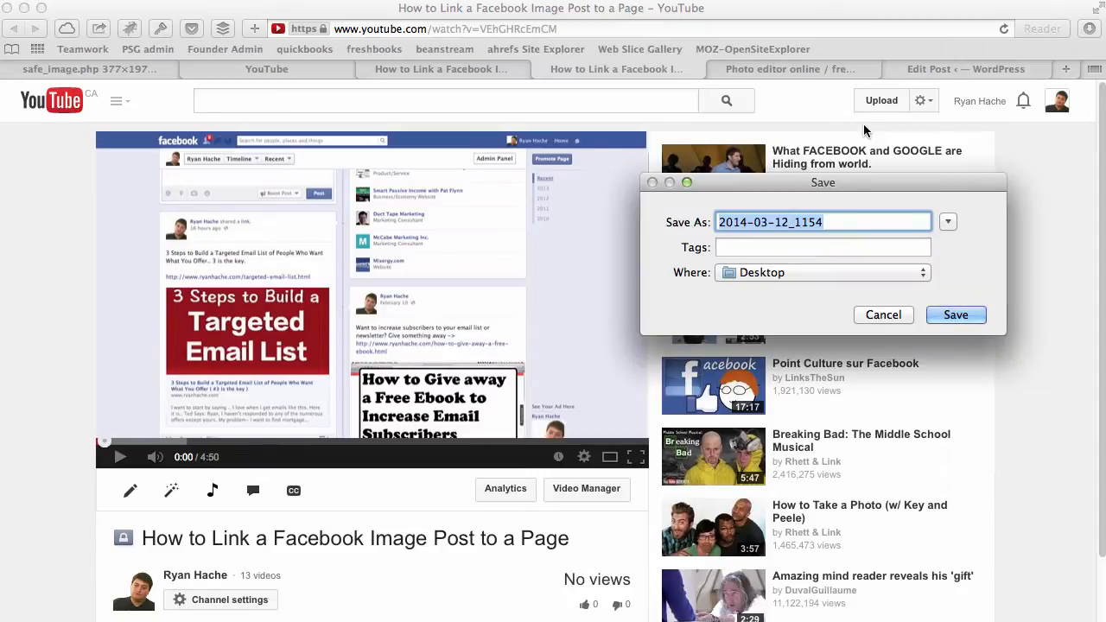
{"action": "type", "text": "t"}
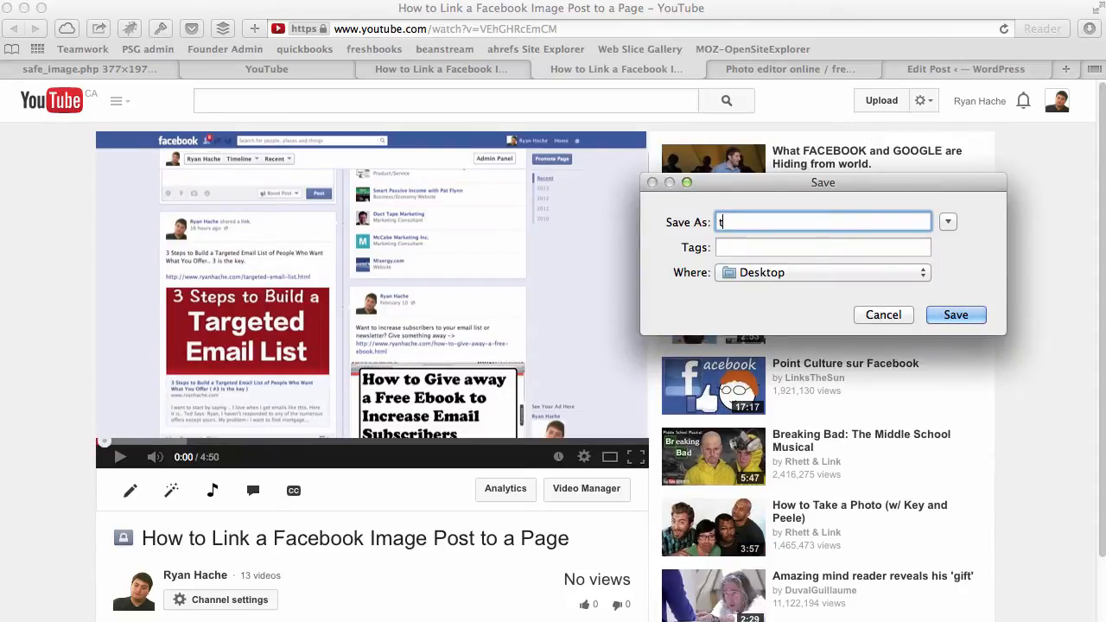
{"action": "type", "text": "est-image-screenshot"}
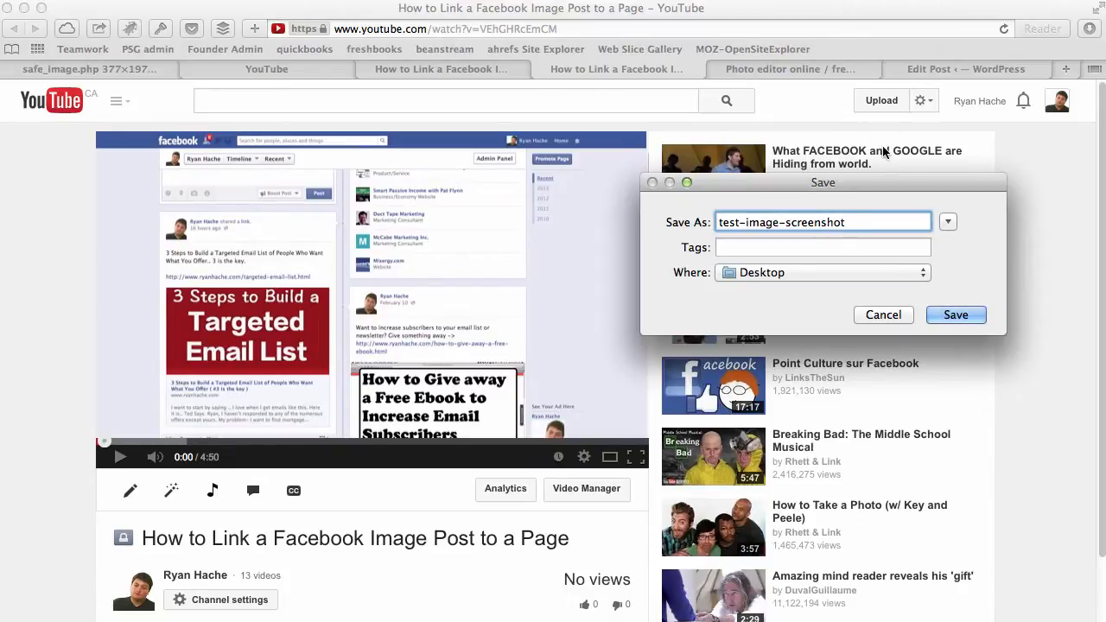
{"action": "left_click", "coordinate": [956, 316]}
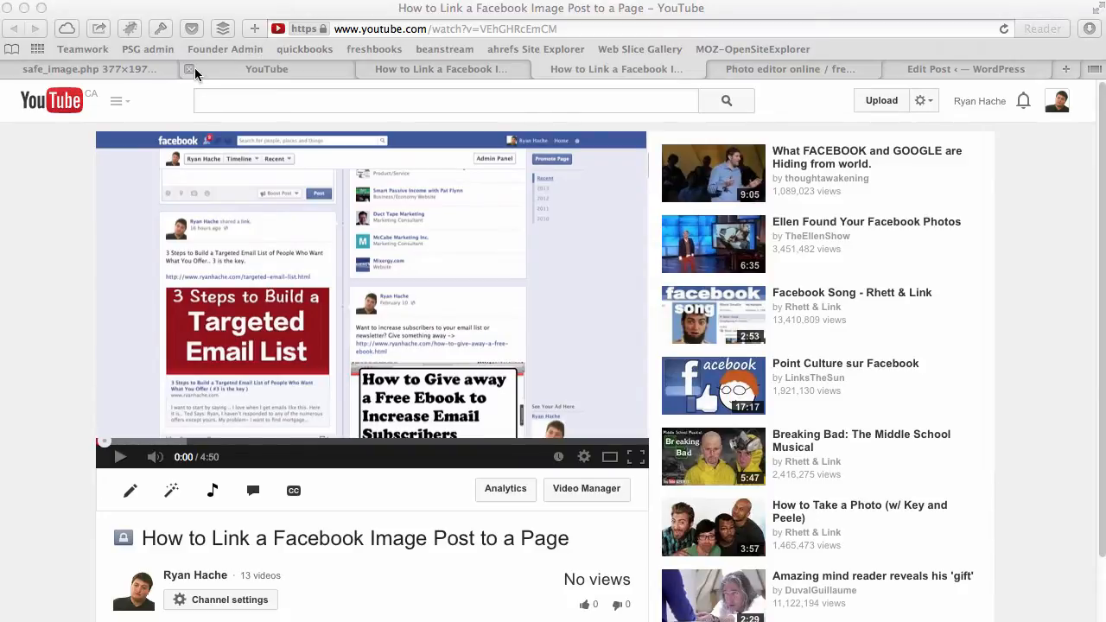
- Switch to the Pixlr photo editor and reposition the window of the finished facebook-image example
{"action": "left_click", "coordinate": [760, 69]}
{"action": "left_click", "coordinate": [641, 29]}
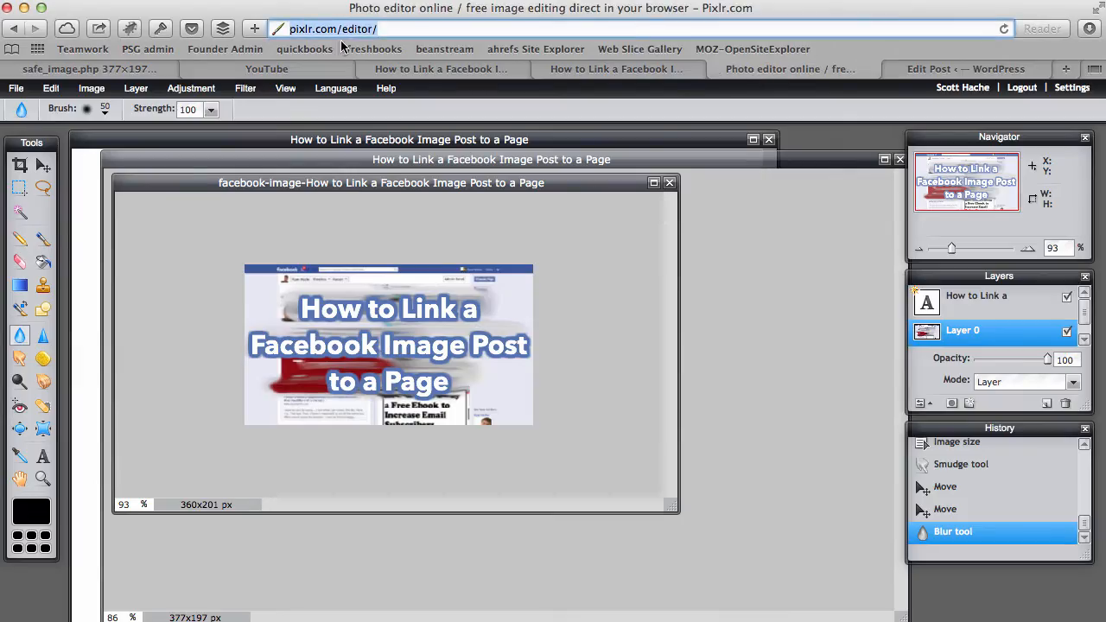
{"action": "left_click", "coordinate": [385, 29]}
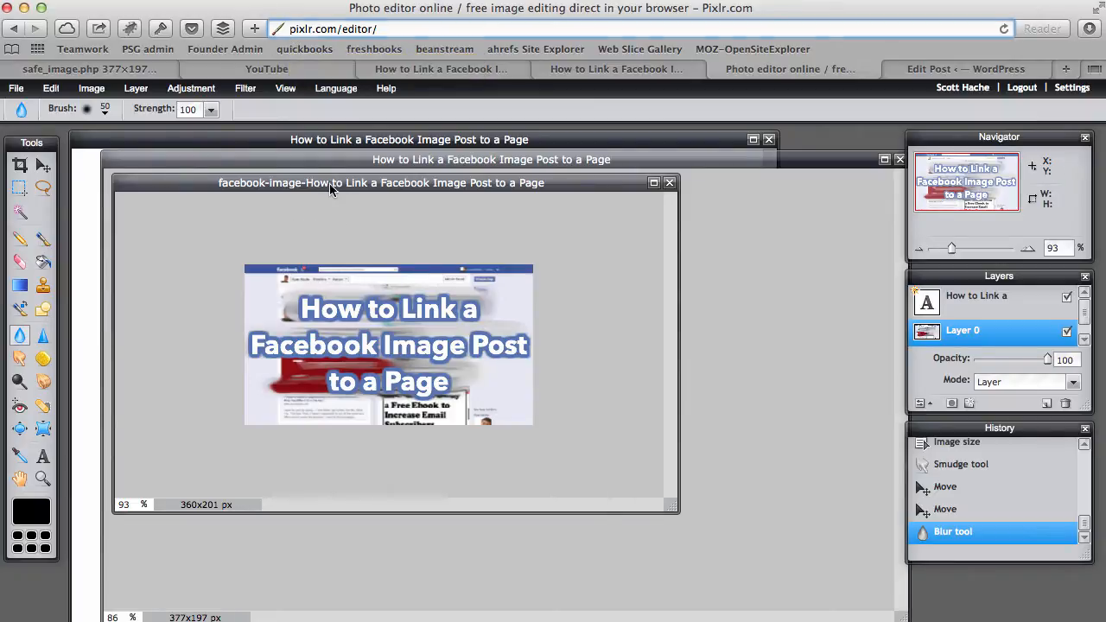
{"action": "left_click_drag", "start_coordinate": [334, 185], "coordinate": [355, 180]}
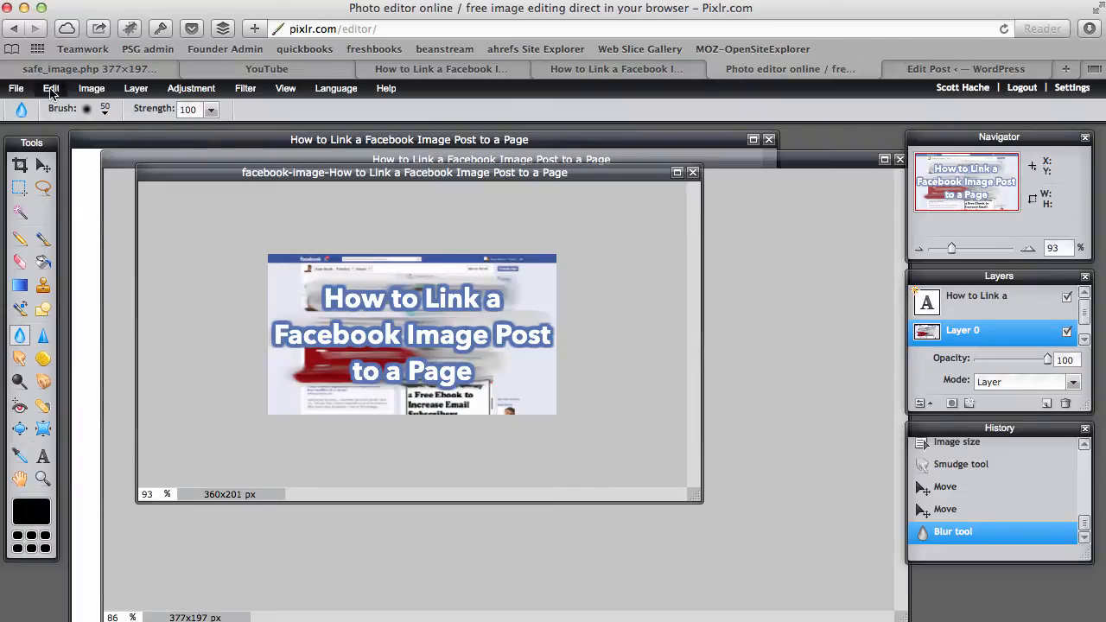
- Open whiteishbackground.png from the Desktop as a sample background and close it again
{"action": "left_click", "coordinate": [16, 89]}
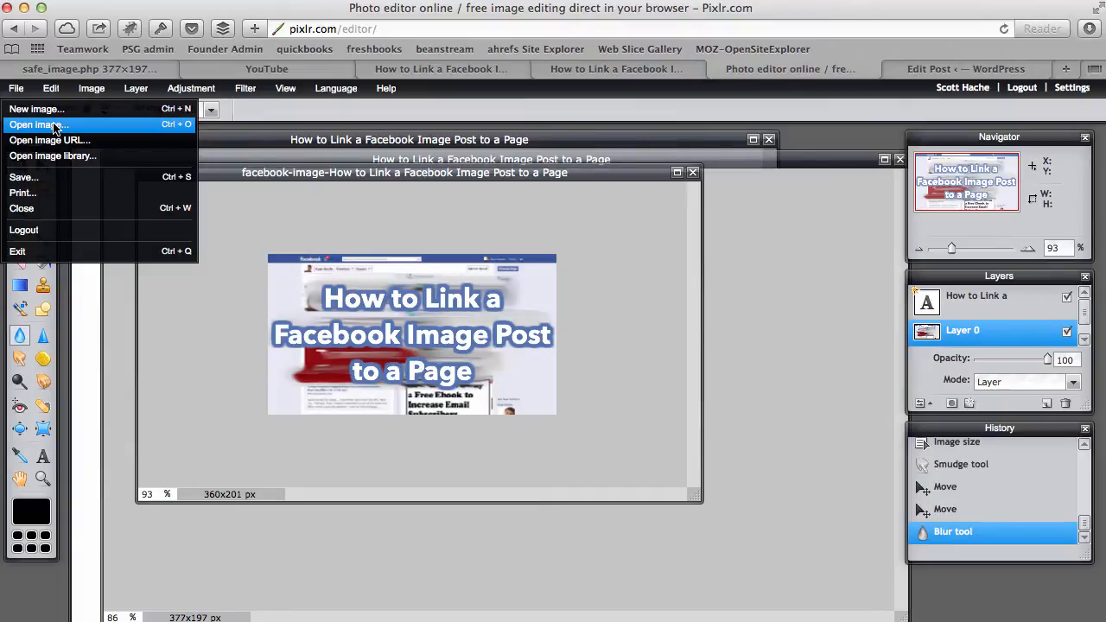
{"action": "left_click", "coordinate": [36, 124]}
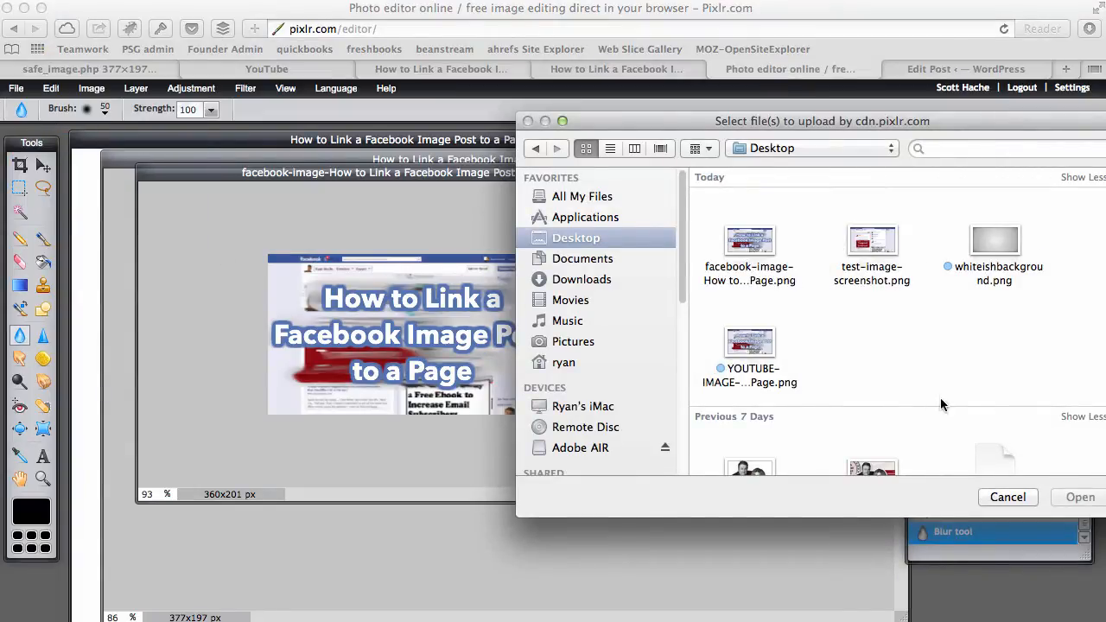
{"action": "left_click", "coordinate": [998, 246]}
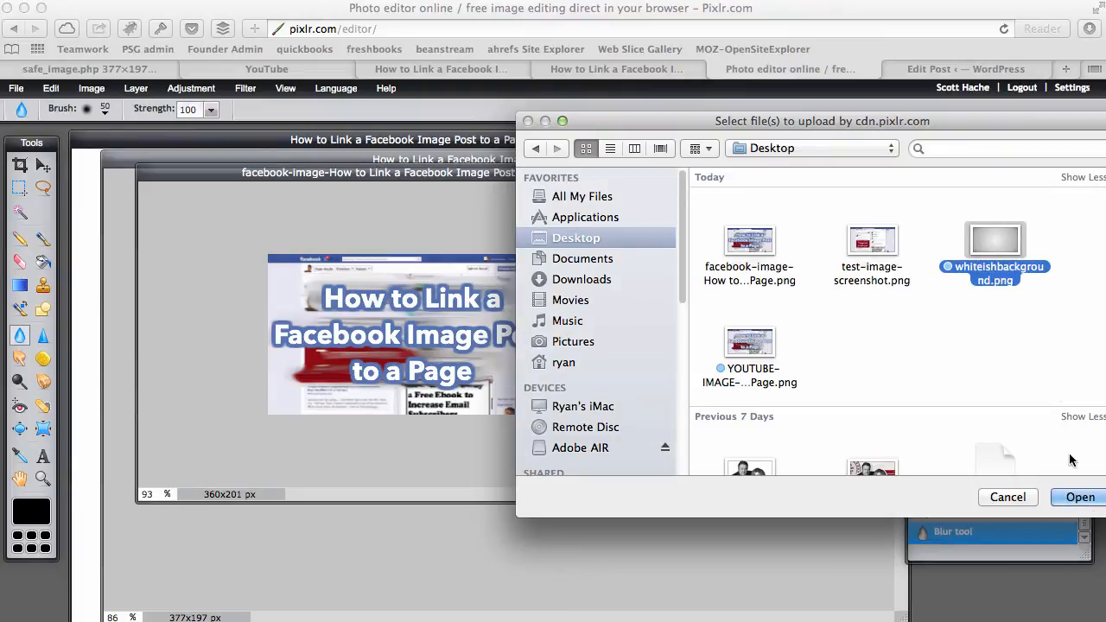
{"action": "left_click", "coordinate": [1080, 498]}
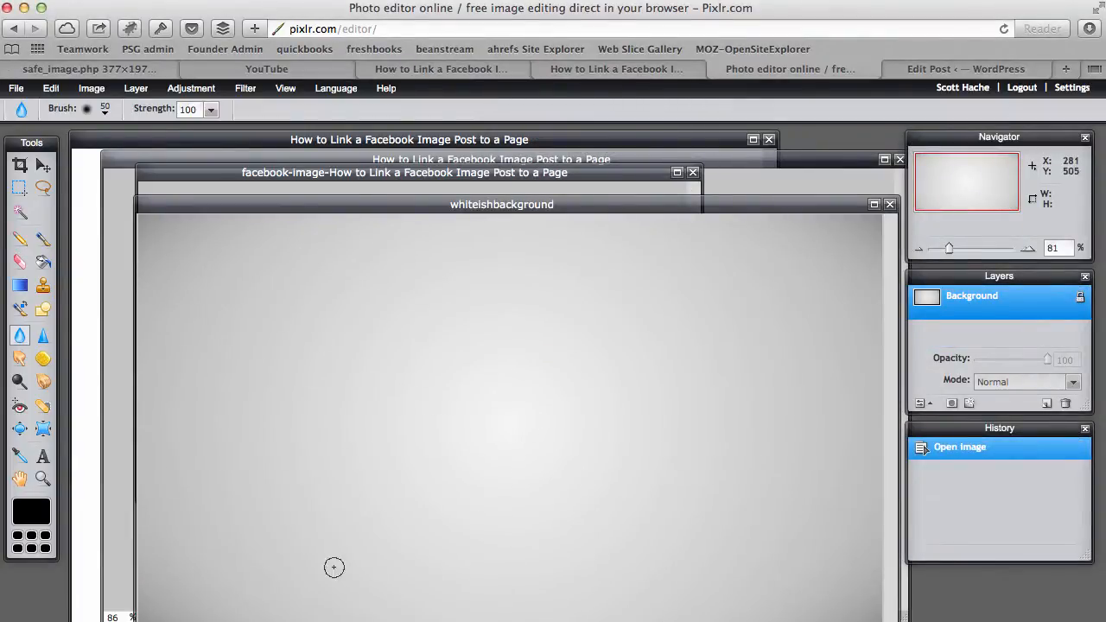
{"action": "left_click", "coordinate": [891, 204]}
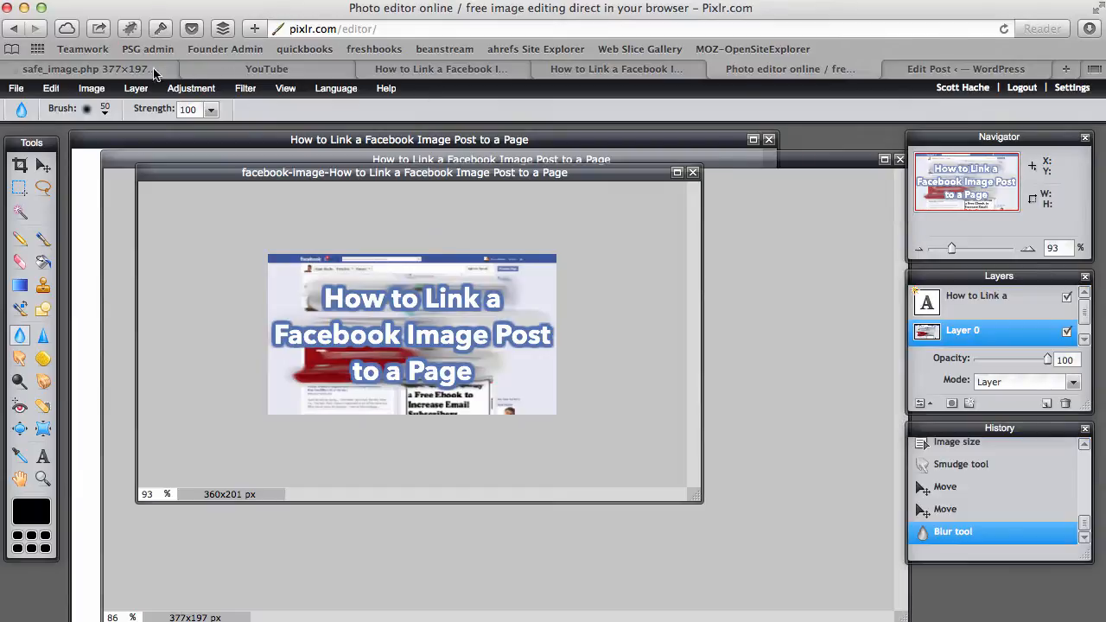
- Open test-image-screenshot.png from the Desktop for editing
{"action": "left_click", "coordinate": [16, 89]}
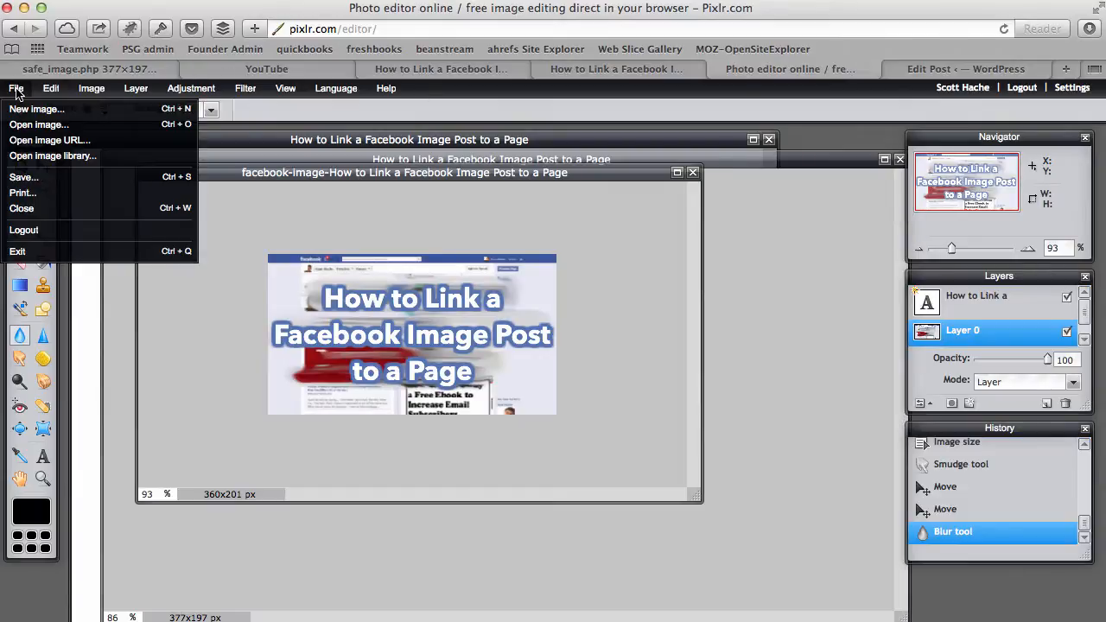
{"action": "left_click", "coordinate": [53, 126]}
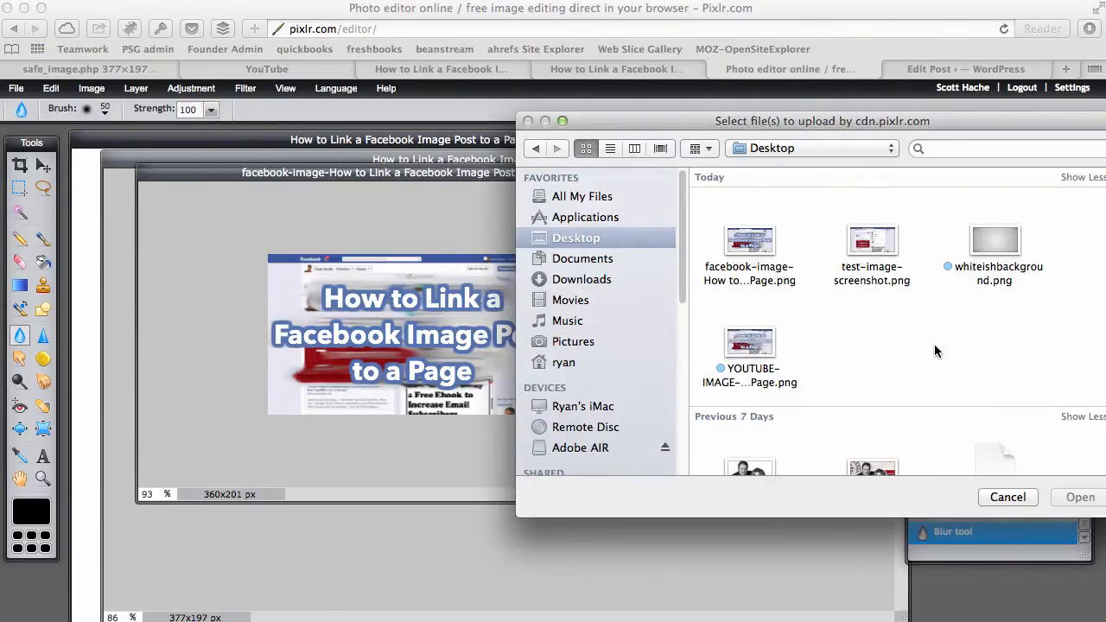
{"action": "left_click", "coordinate": [875, 249]}
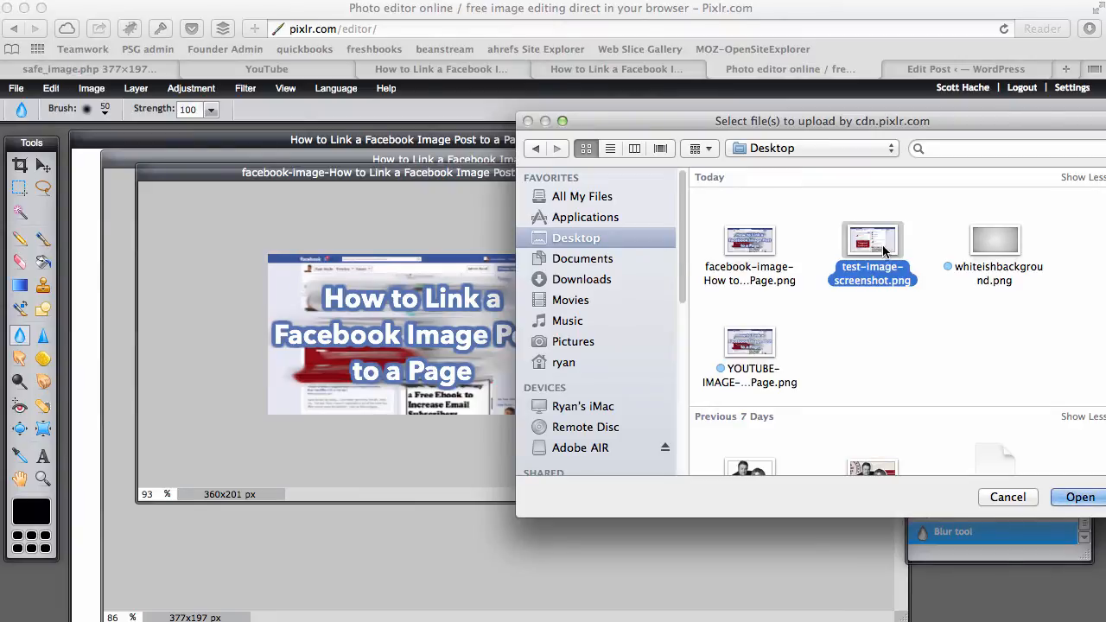
{"action": "left_click", "coordinate": [1077, 504]}
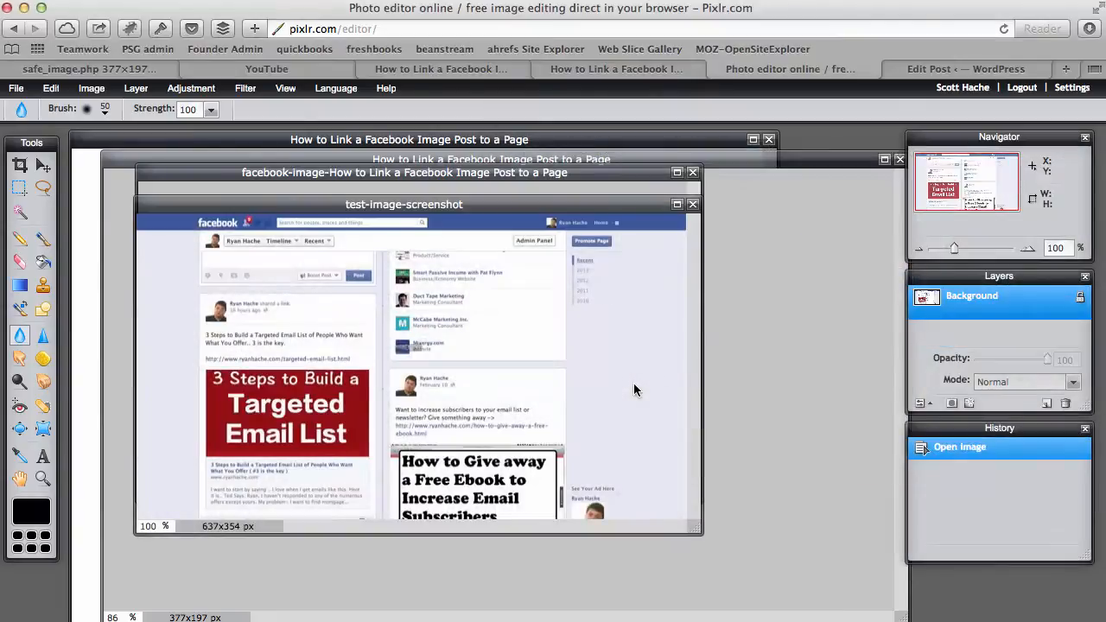
- Arrange the windows so the finished example sits below and beside the test-image-screenshot image, keeping the screenshot active
{"action": "left_click_drag", "start_coordinate": [529, 173], "coordinate": [661, 321]}
{"action": "left_click_drag", "start_coordinate": [506, 205], "coordinate": [471, 159]}
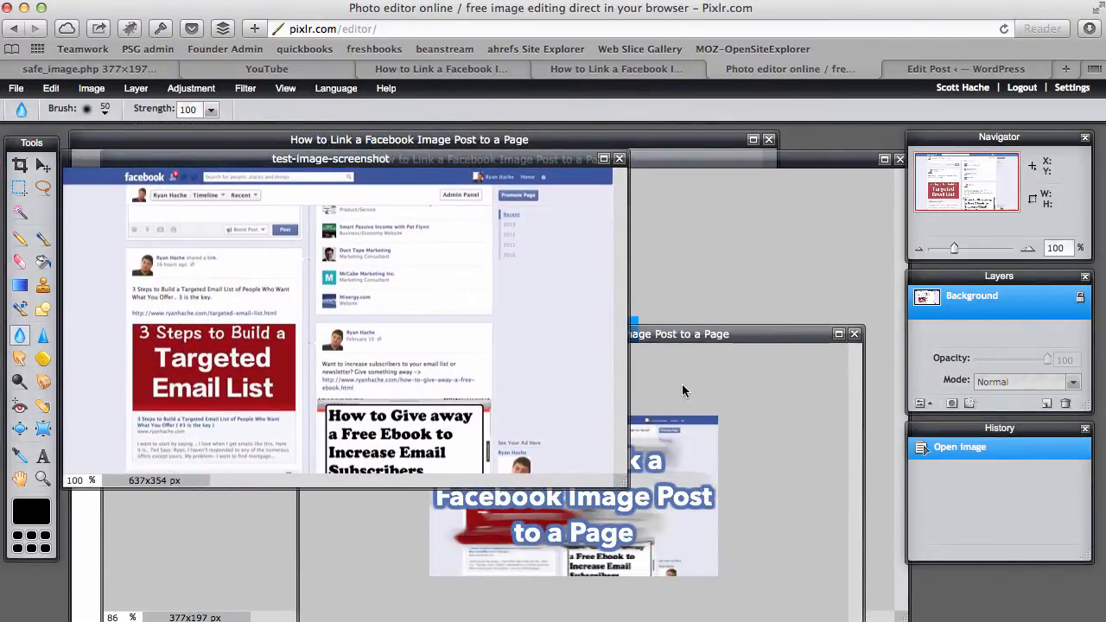
{"action": "left_click_drag", "start_coordinate": [716, 338], "coordinate": [893, 374]}
{"action": "left_click", "coordinate": [493, 159]}
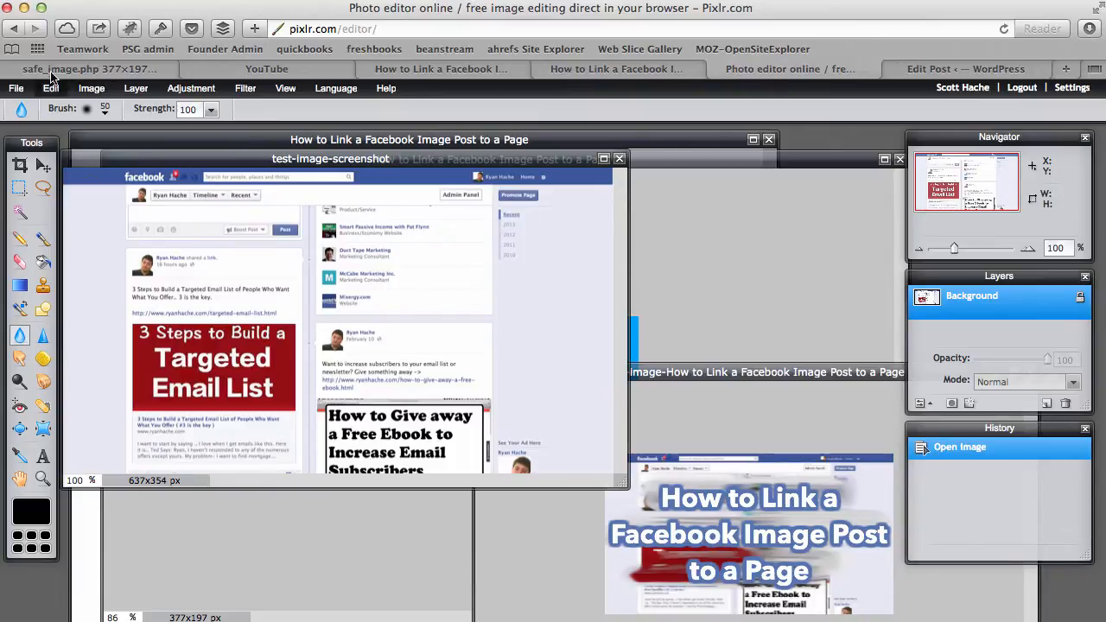
- Resize the screenshot image to 377 x 197 pixels with proportions unconstrained
{"action": "left_click", "coordinate": [91, 88]}
{"action": "left_click", "coordinate": [100, 112]}
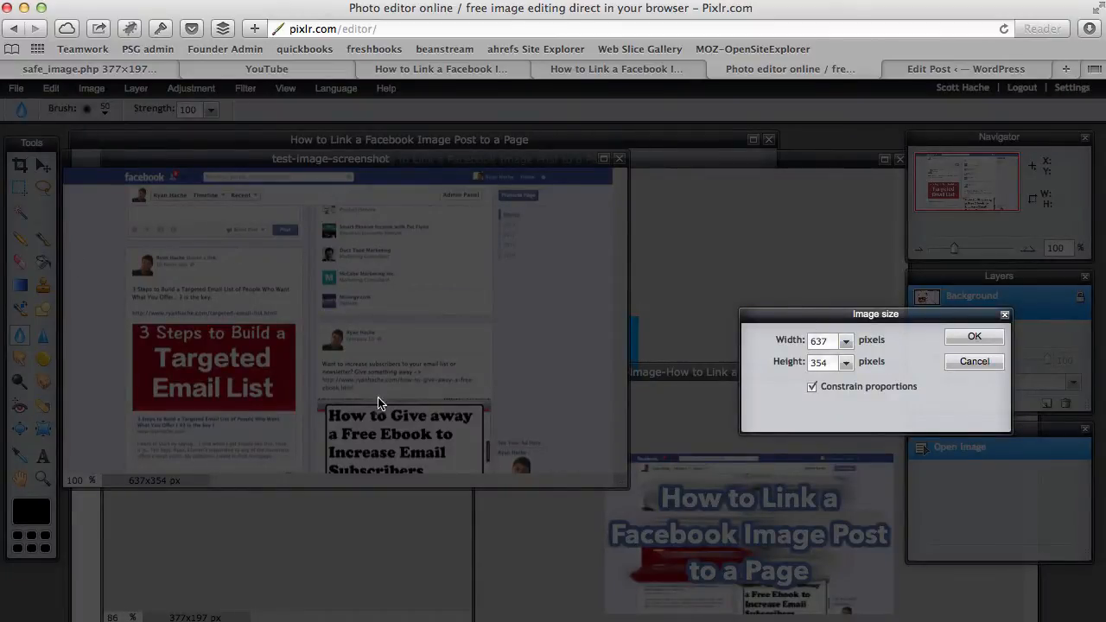
{"action": "double_click", "coordinate": [814, 342]}
{"action": "left_click", "coordinate": [813, 387]}
{"action": "left_click_drag", "start_coordinate": [831, 363], "coordinate": [760, 363]}
{"action": "type", "text": "197"}
{"action": "left_click", "coordinate": [975, 337]}
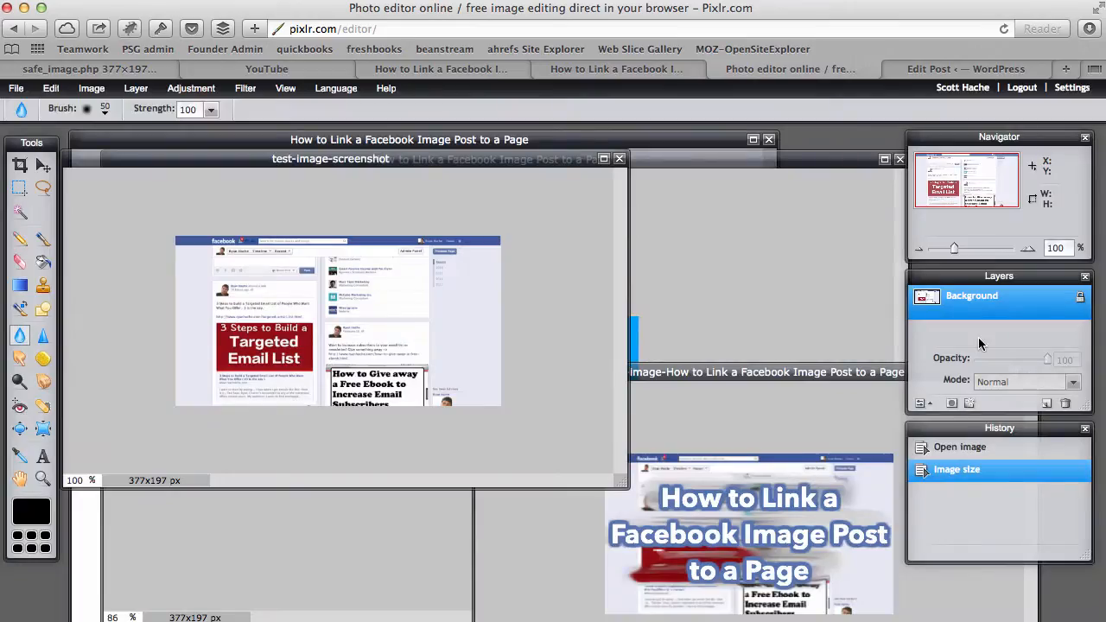
- Add a text layer to the test-image-screenshot image reading "How to Link a Facebook Image Post to a Page"
{"action": "left_click_drag", "start_coordinate": [291, 159], "coordinate": [351, 178]}
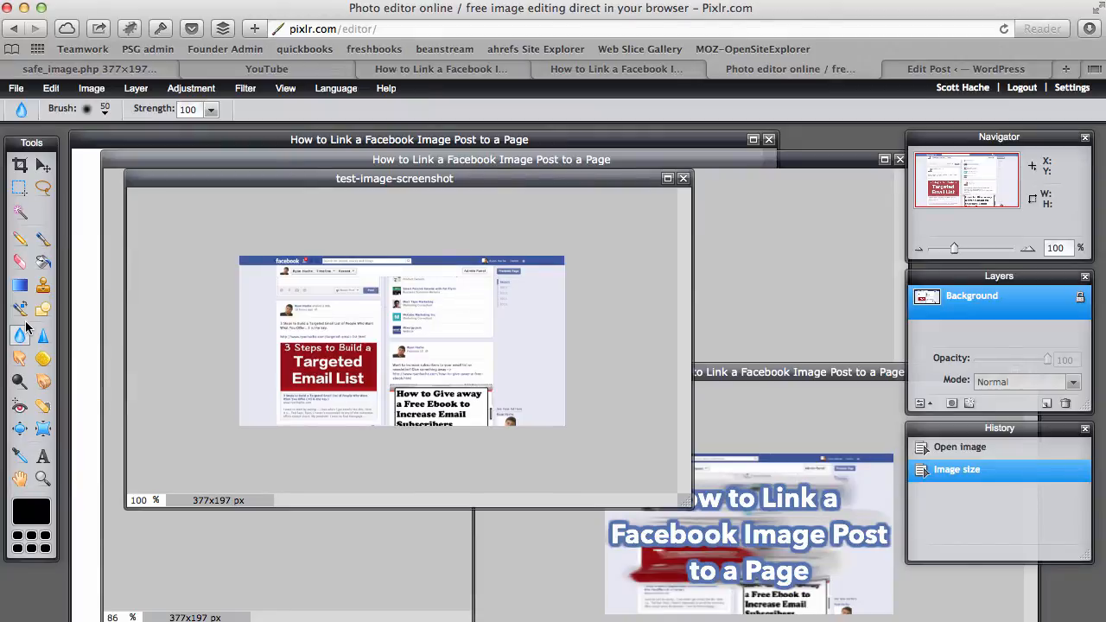
{"action": "left_click", "coordinate": [40, 461]}
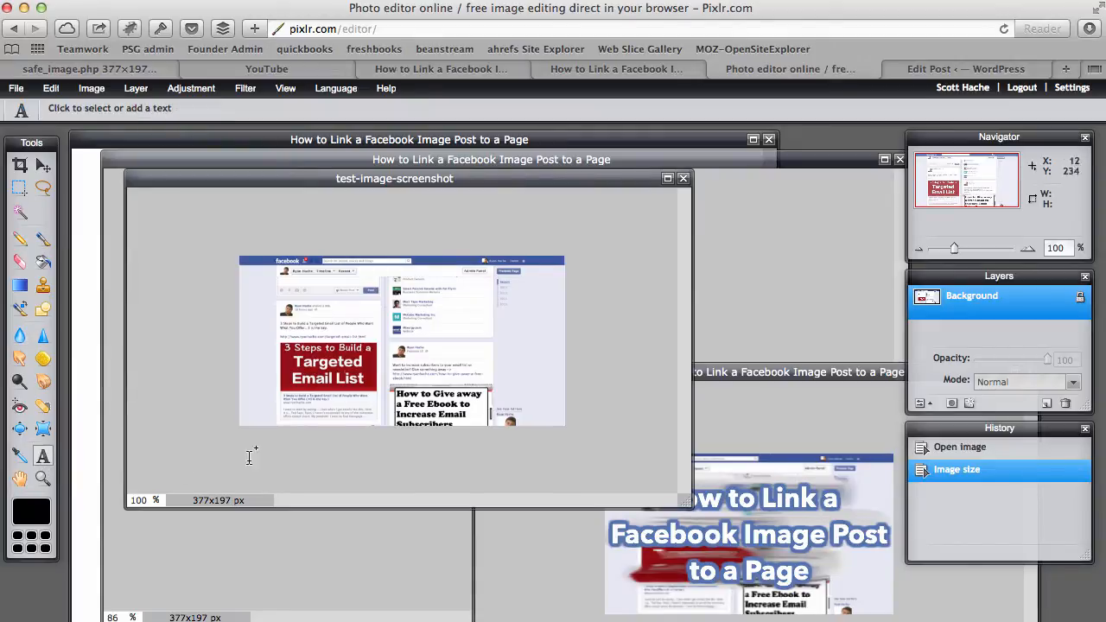
{"action": "left_click", "coordinate": [288, 318]}
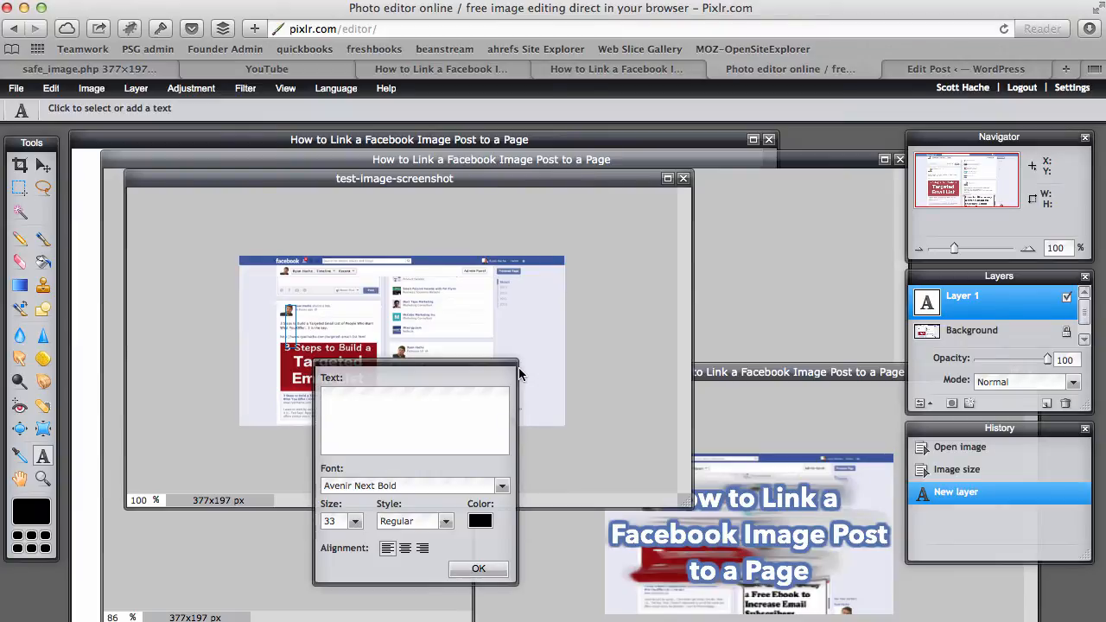
{"action": "type", "text": "How"}
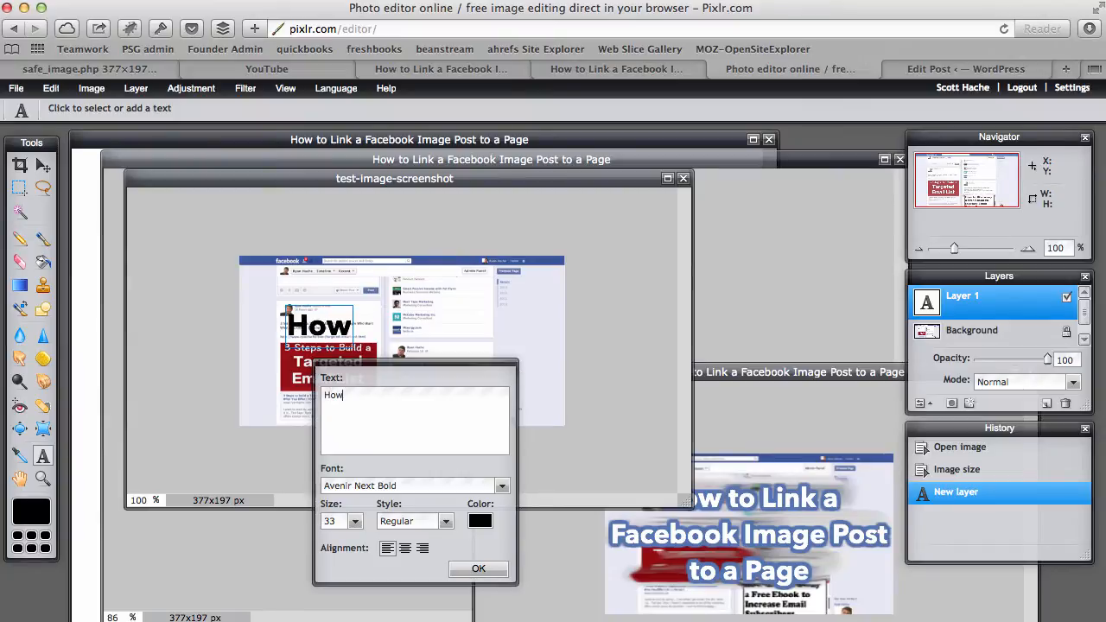
{"action": "type", "text": " to Link "}
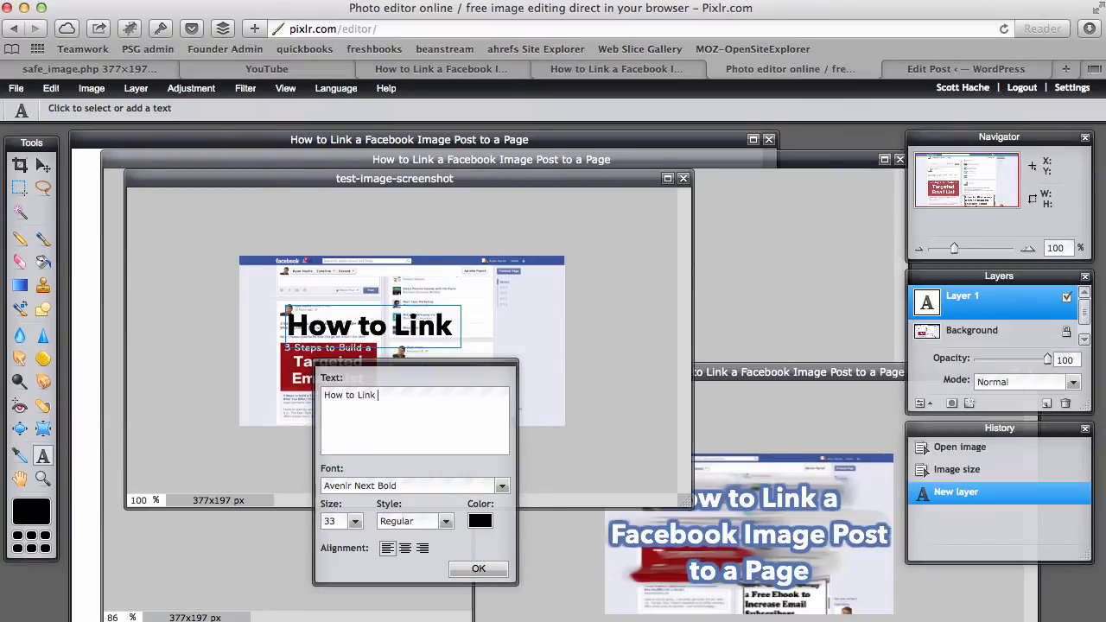
{"action": "type", "text": "a Face"}
{"action": "key", "text": "BackSpace"}
{"action": "type", "text": "c"}
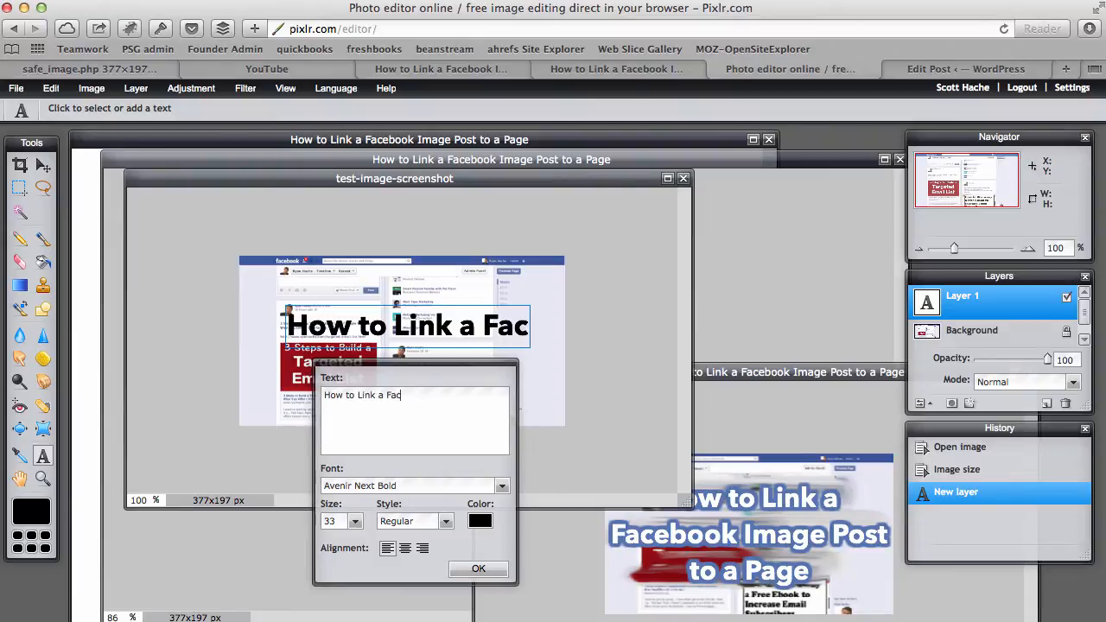
{"action": "type", "text": "ebook Image"}
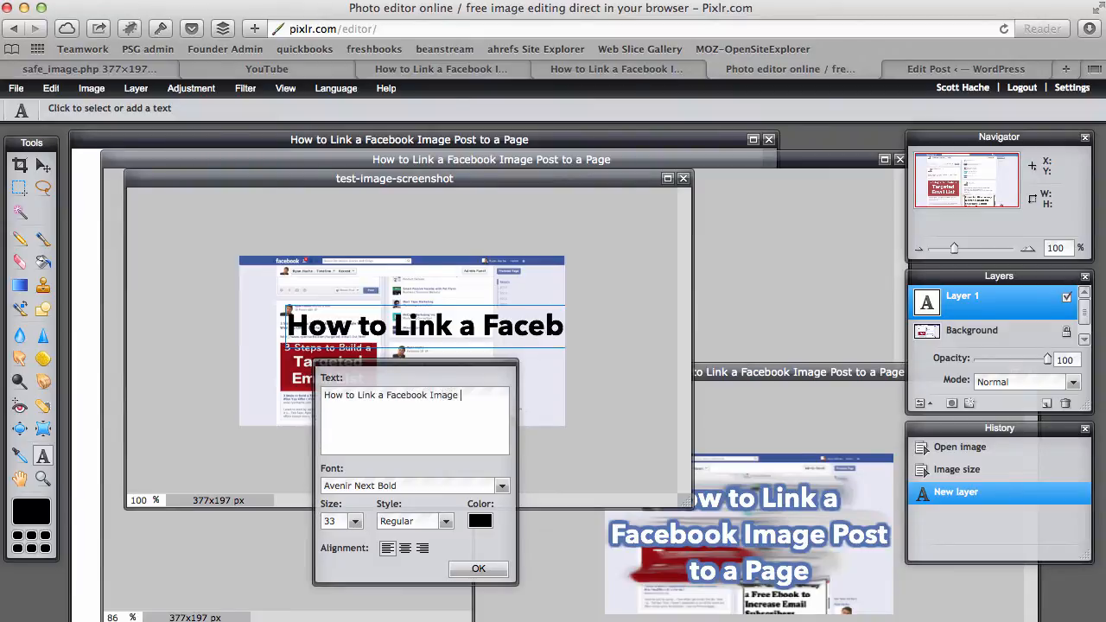
{"action": "type", "text": " Post to a Page"}
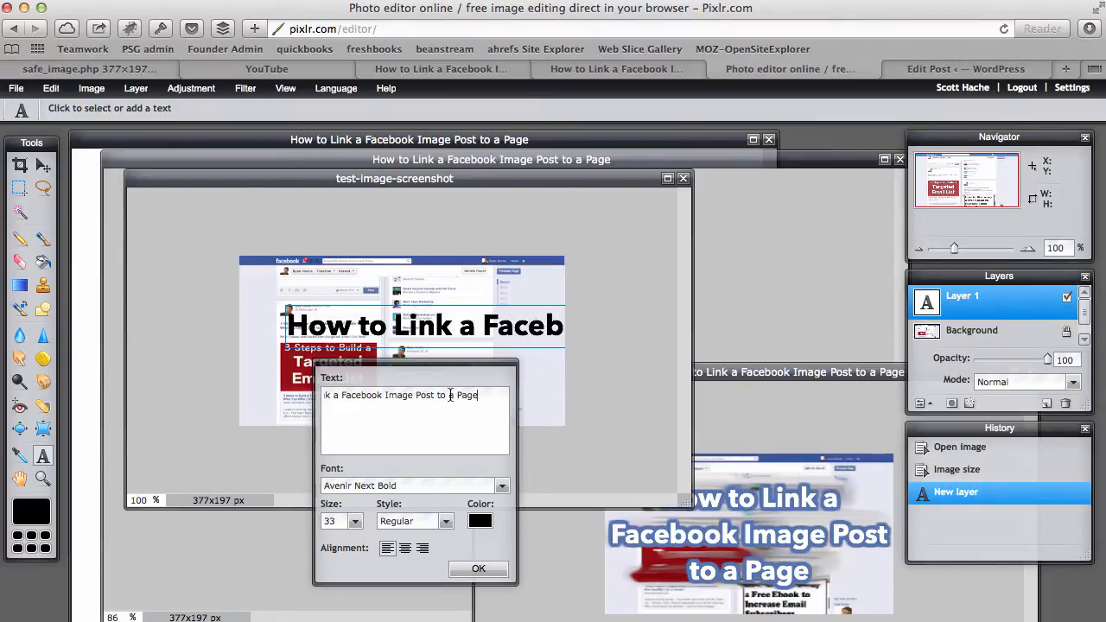
- Break the title into three lines: "How to Link a", "Facebook Image Post" and "to a Page"
{"action": "left_click_drag", "start_coordinate": [393, 395], "coordinate": [275, 407]}
{"action": "left_click", "coordinate": [381, 395]}
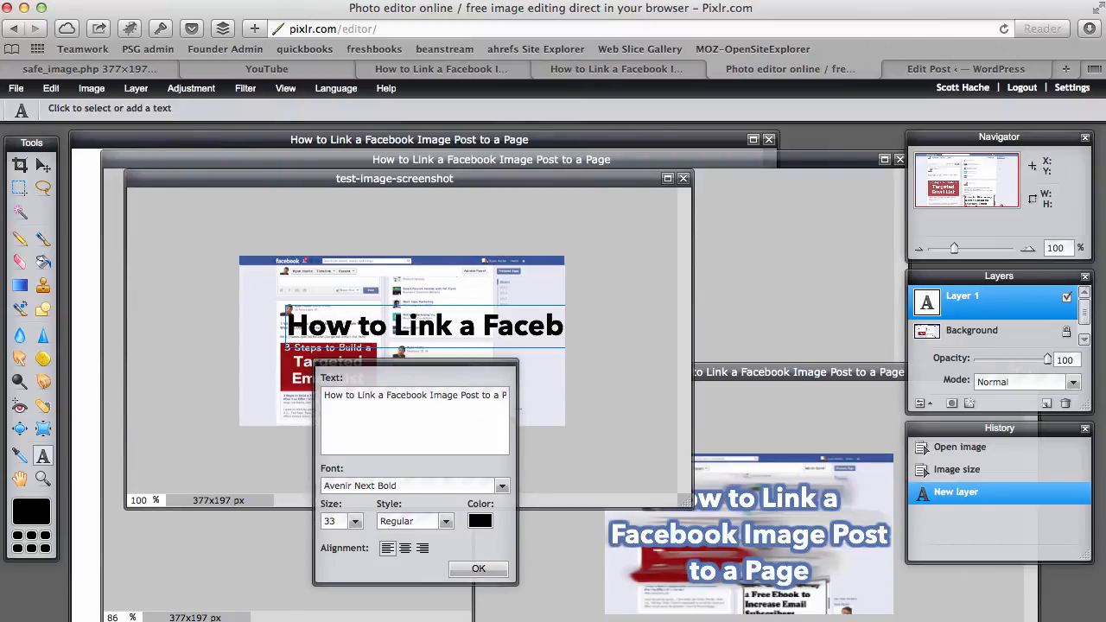
{"action": "key", "text": "Return"}
{"action": "left_click", "coordinate": [422, 405]}
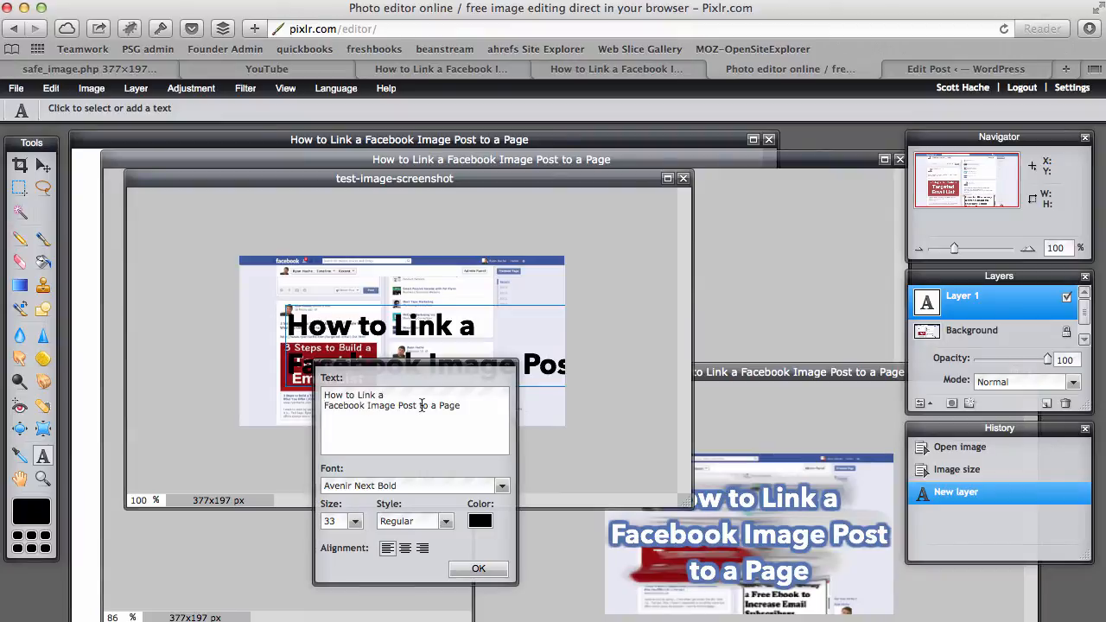
{"action": "key", "text": "Left"}
{"action": "key", "text": "Return"}
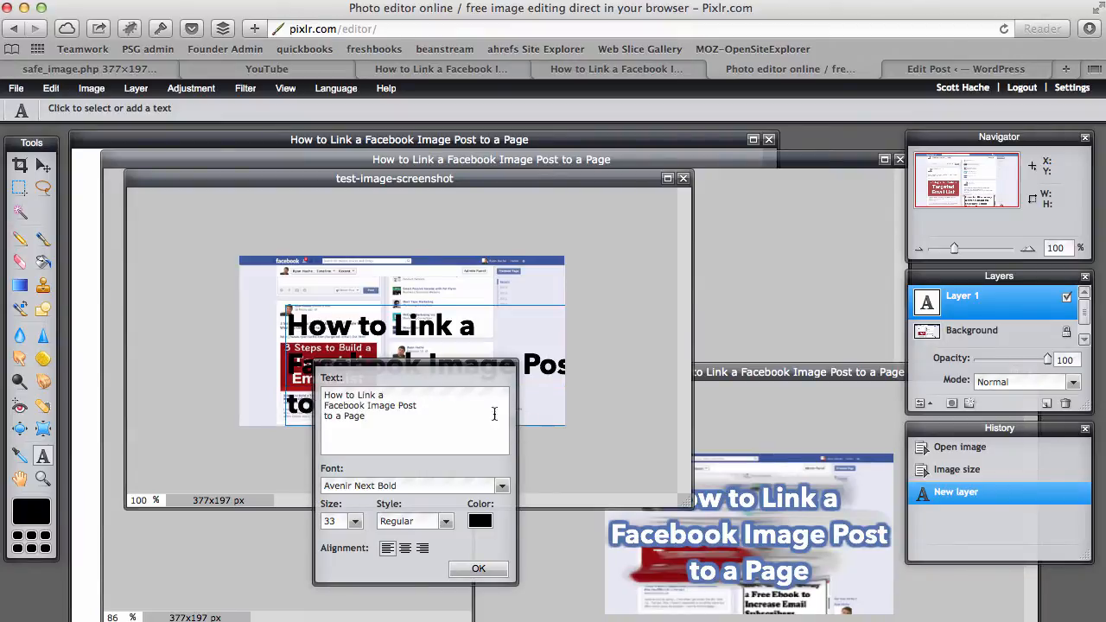
- Center-align the title text and reposition it up and left so that all three lines fit within the image
{"action": "left_click_drag", "start_coordinate": [451, 418], "coordinate": [271, 376]}
{"action": "left_click", "coordinate": [405, 548]}
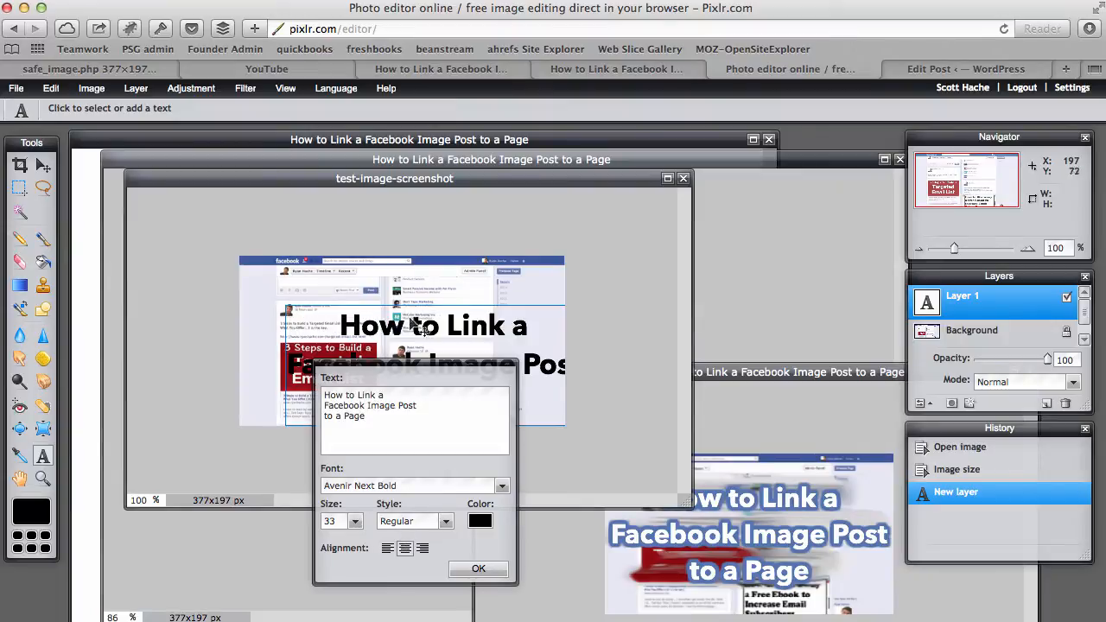
{"action": "left_click_drag", "start_coordinate": [427, 335], "coordinate": [396, 311]}
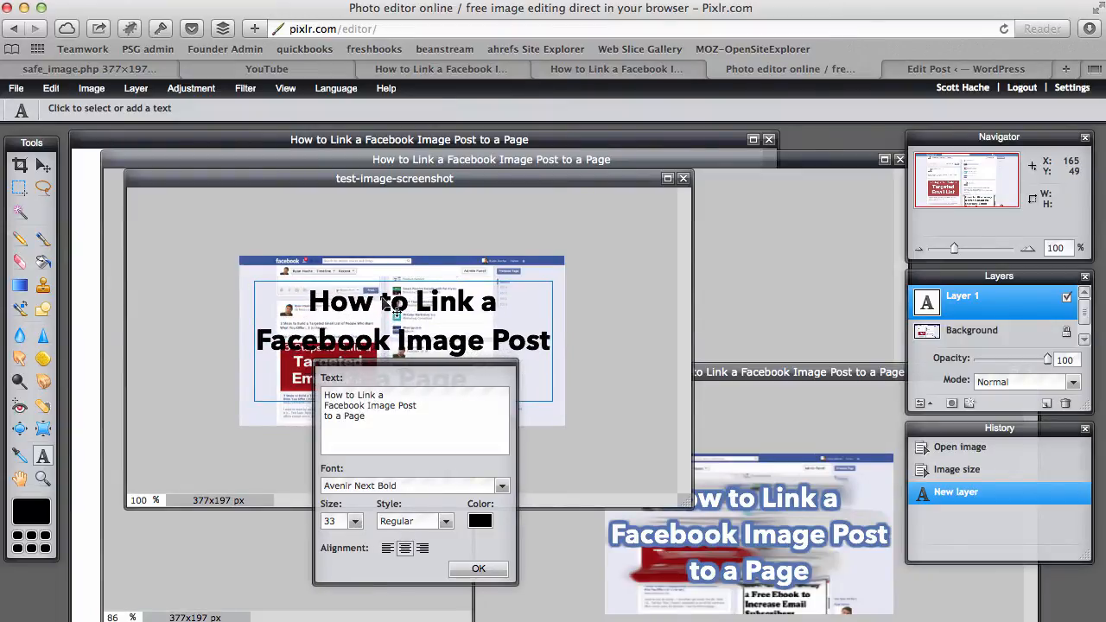
{"action": "left_click_drag", "start_coordinate": [389, 363], "coordinate": [410, 449]}
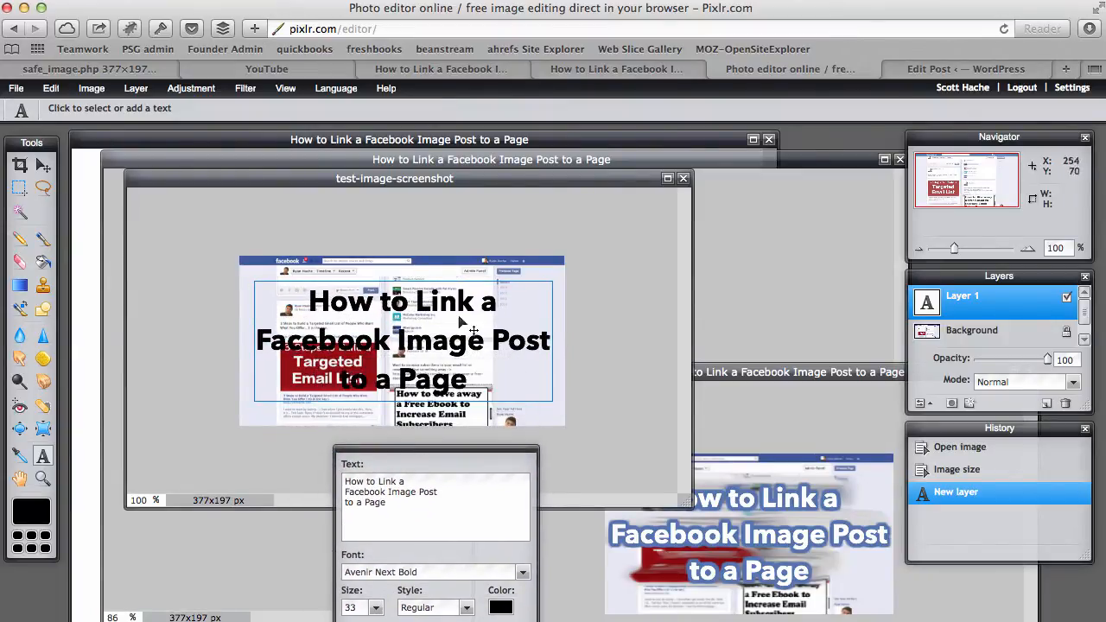
- Set the title's font size to 34, nudge it left to recenter it over the screenshot, and confirm the text
{"action": "left_click", "coordinate": [374, 612]}
{"action": "mouse_move", "coordinate": [315, 620]}
{"action": "left_mouse_down"}
{"action": "mouse_move", "coordinate": [327, 619]}
{"action": "mouse_move", "coordinate": [313, 620]}
{"action": "left_mouse_up"}
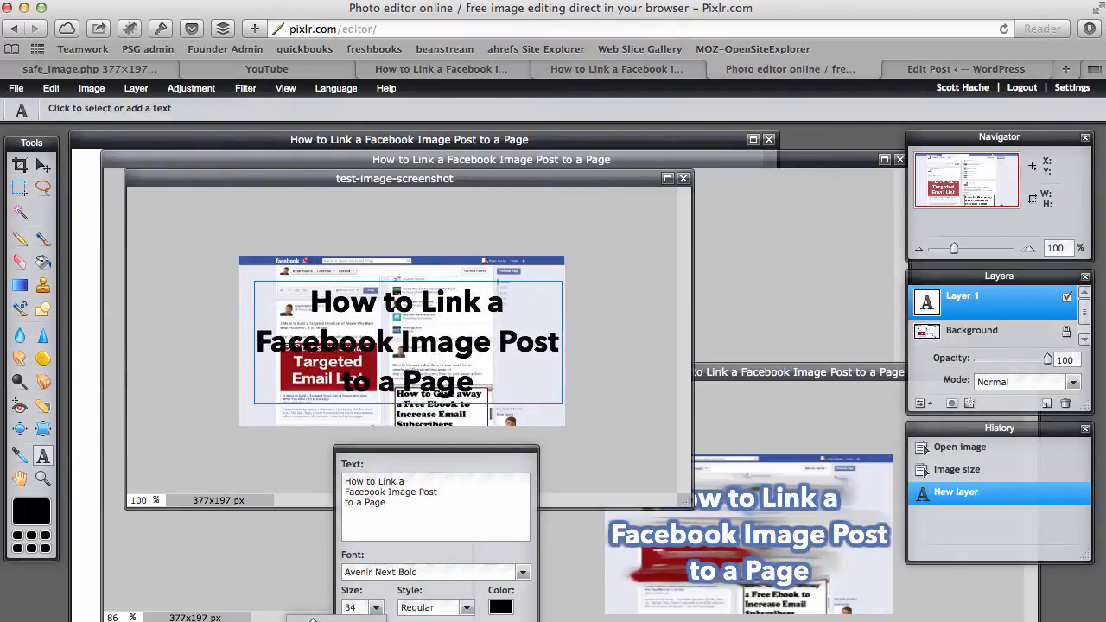
{"action": "left_click_drag", "start_coordinate": [425, 308], "coordinate": [416, 305]}
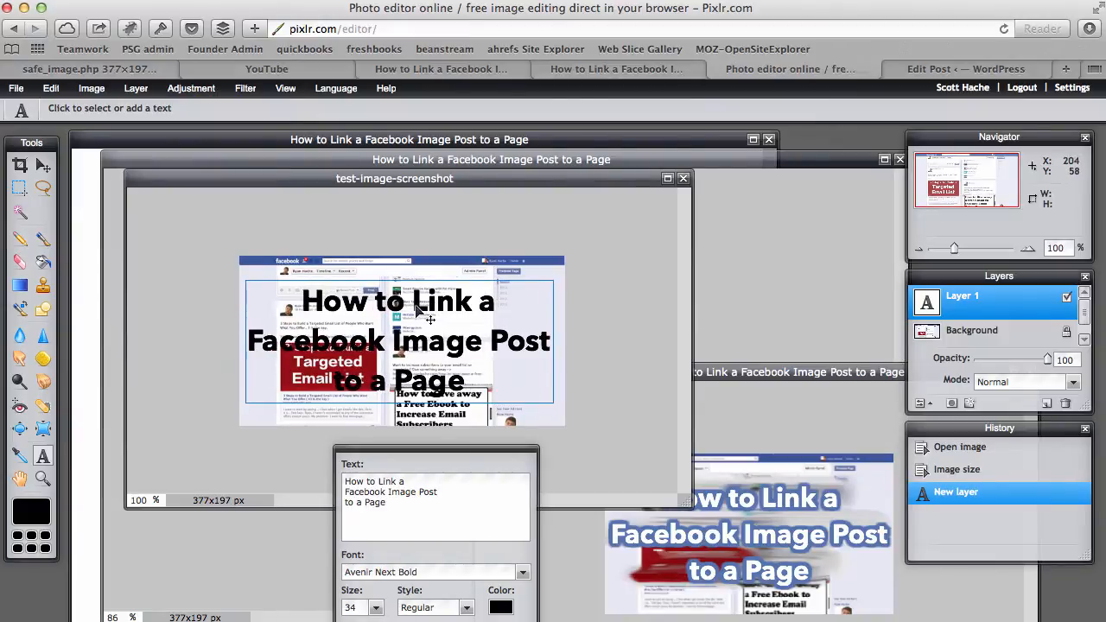
{"action": "left_click", "coordinate": [389, 621]}
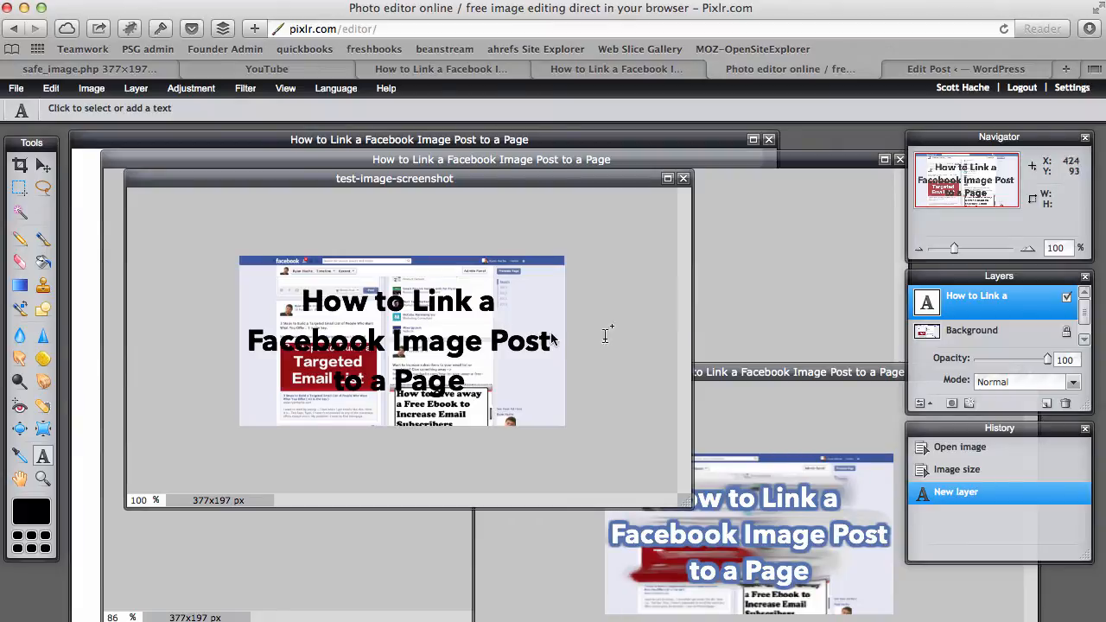
- Apply an Outer glow layer style to the "How to Link a" text layer
{"action": "right_click", "coordinate": [971, 298]}
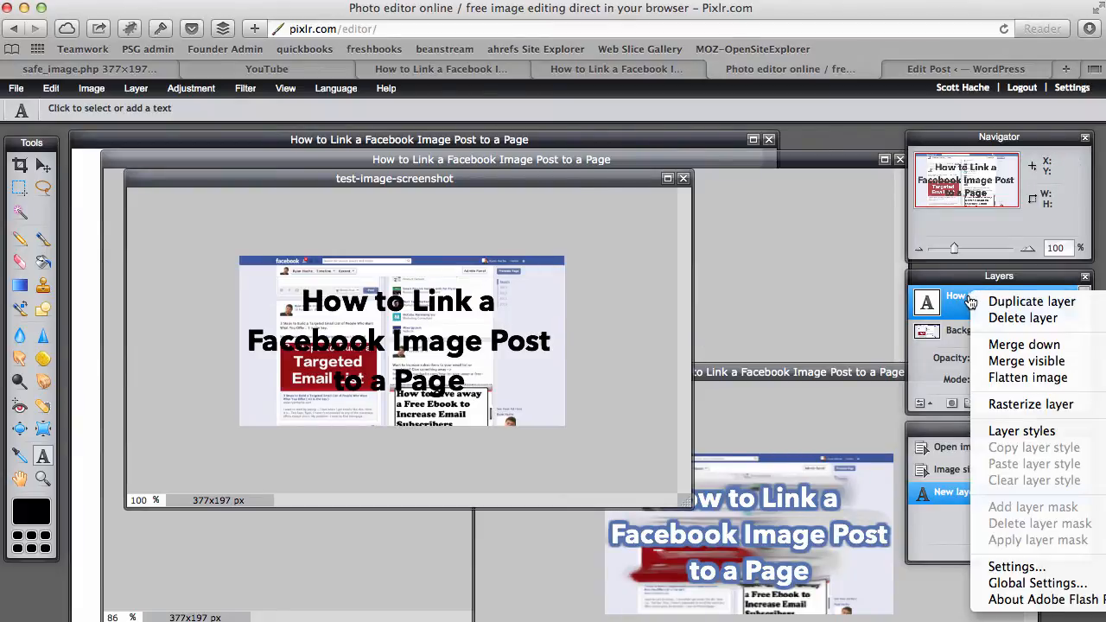
{"action": "left_click", "coordinate": [965, 303]}
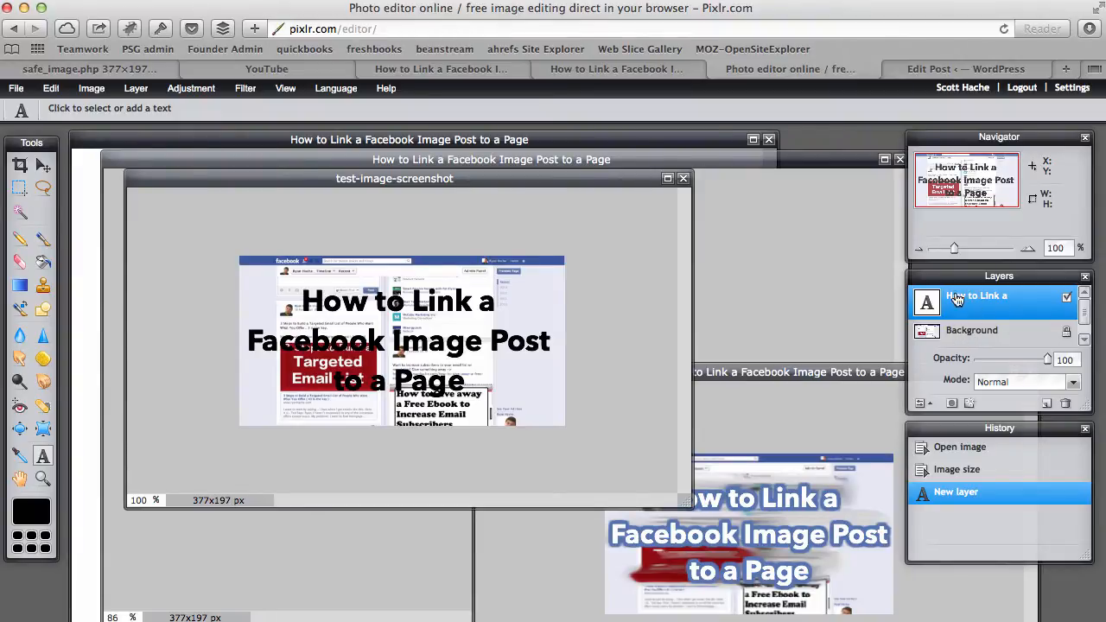
{"action": "right_click", "coordinate": [965, 299]}
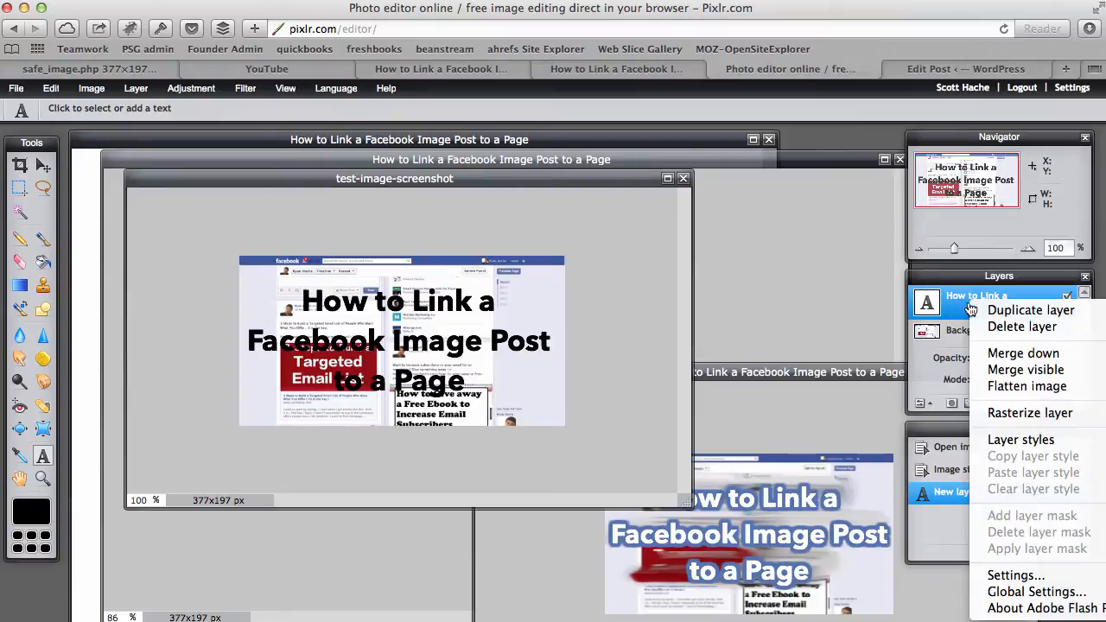
{"action": "left_click", "coordinate": [1011, 447]}
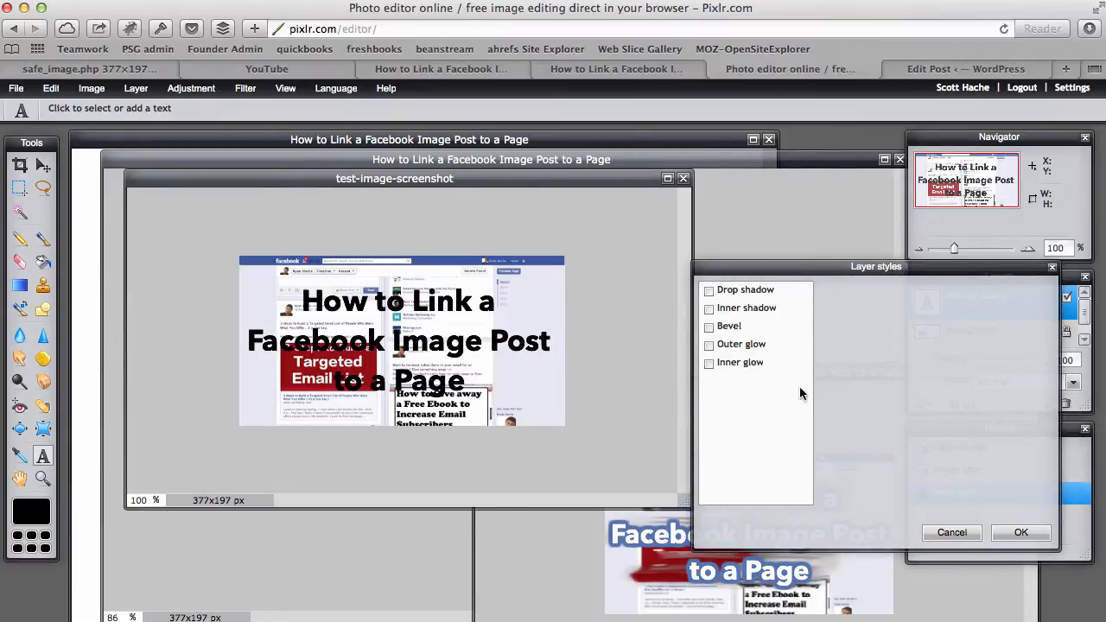
{"action": "left_click", "coordinate": [710, 345]}
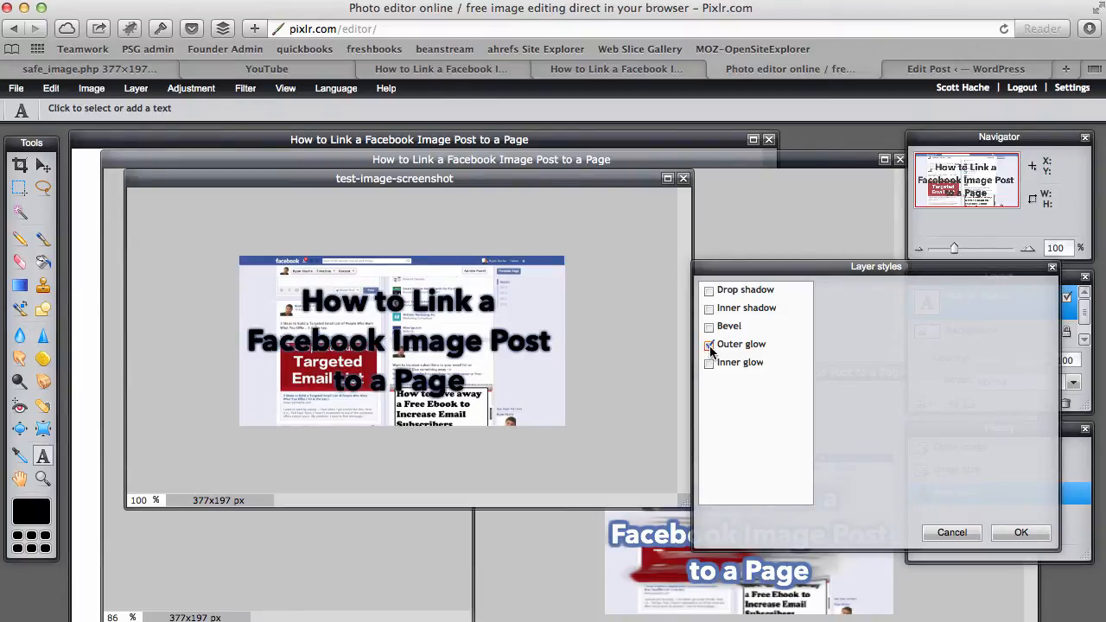
{"action": "left_click", "coordinate": [1024, 531]}
- Change the title text's color to white (ffffff) and confirm the text edit
{"action": "right_click", "coordinate": [975, 303]}
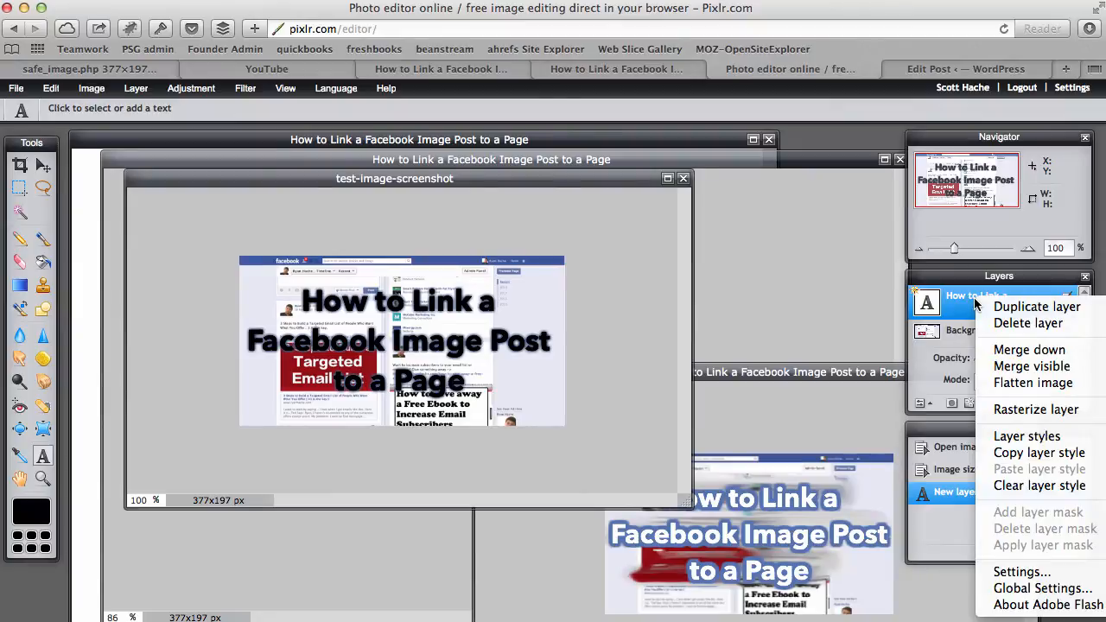
{"action": "left_click", "coordinate": [971, 304]}
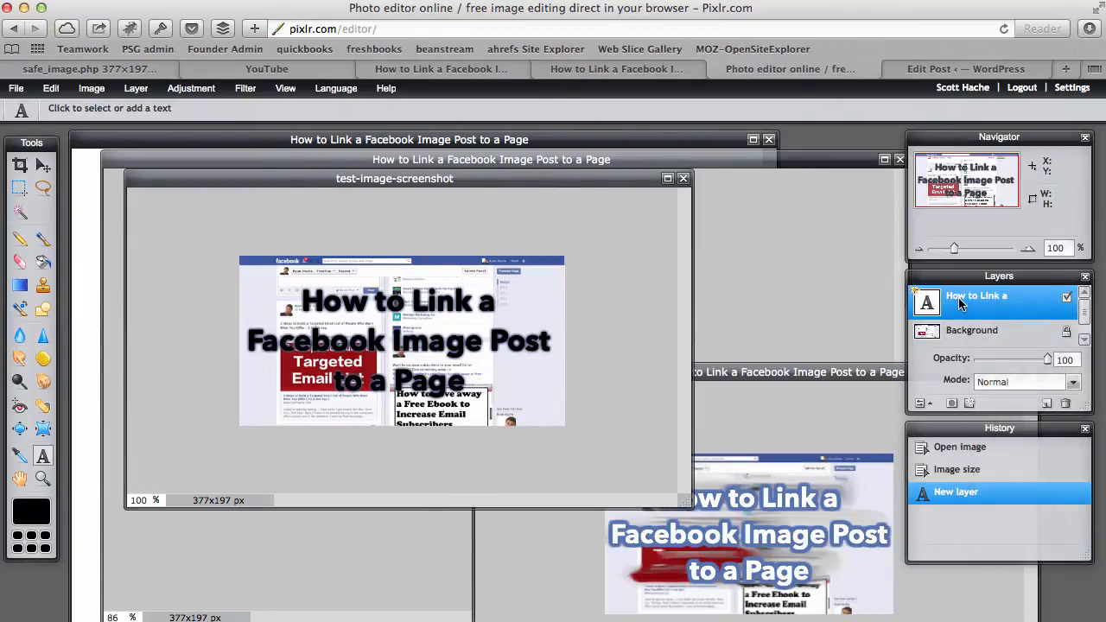
{"action": "left_click", "coordinate": [315, 312]}
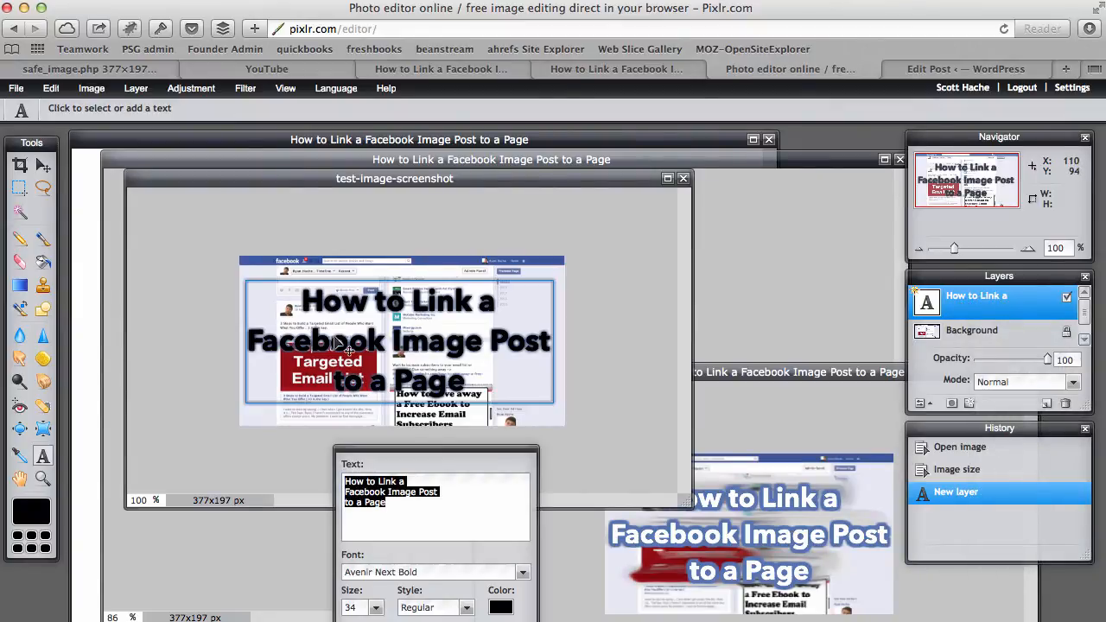
{"action": "left_click", "coordinate": [505, 609]}
{"action": "left_click", "coordinate": [776, 302]}
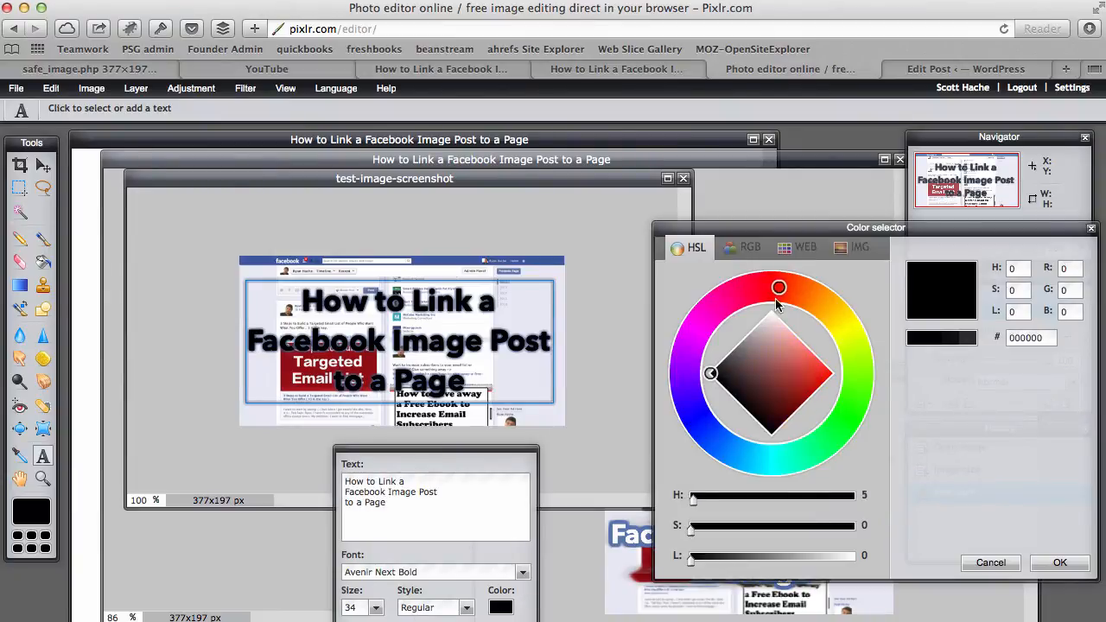
{"action": "left_click_drag", "start_coordinate": [776, 301], "coordinate": [780, 296]}
{"action": "left_click_drag", "start_coordinate": [719, 366], "coordinate": [779, 290]}
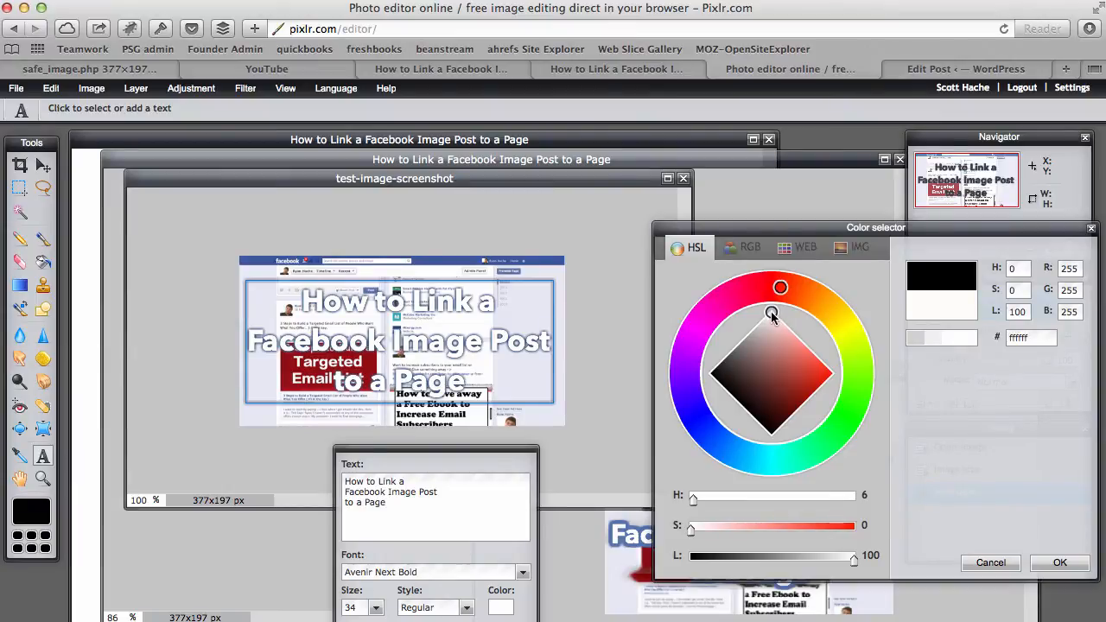
{"action": "mouse_move", "coordinate": [777, 313]}
{"action": "left_mouse_down"}
{"action": "mouse_move", "coordinate": [742, 350]}
{"action": "mouse_move", "coordinate": [751, 387]}
{"action": "mouse_move", "coordinate": [799, 381]}
{"action": "mouse_move", "coordinate": [770, 355]}
{"action": "mouse_move", "coordinate": [781, 390]}
{"action": "mouse_move", "coordinate": [857, 380]}
{"action": "mouse_move", "coordinate": [784, 353]}
{"action": "mouse_move", "coordinate": [809, 342]}
{"action": "mouse_move", "coordinate": [785, 294]}
{"action": "left_mouse_up"}
{"action": "left_click", "coordinate": [1061, 563]}
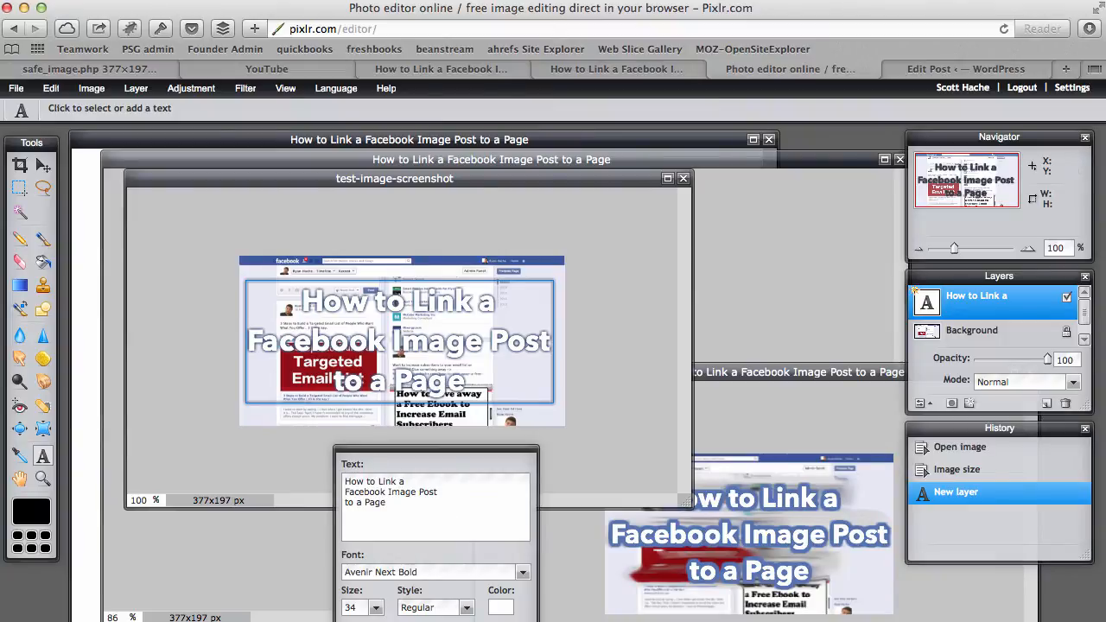
{"action": "left_click_drag", "start_coordinate": [492, 449], "coordinate": [688, 320]}
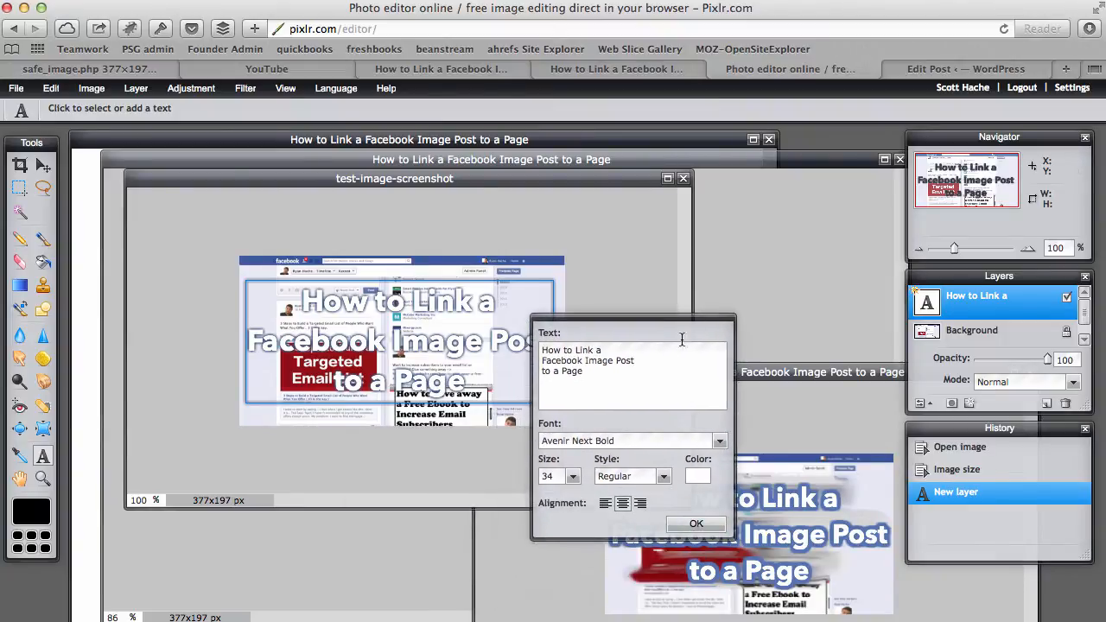
{"action": "left_click", "coordinate": [710, 529]}
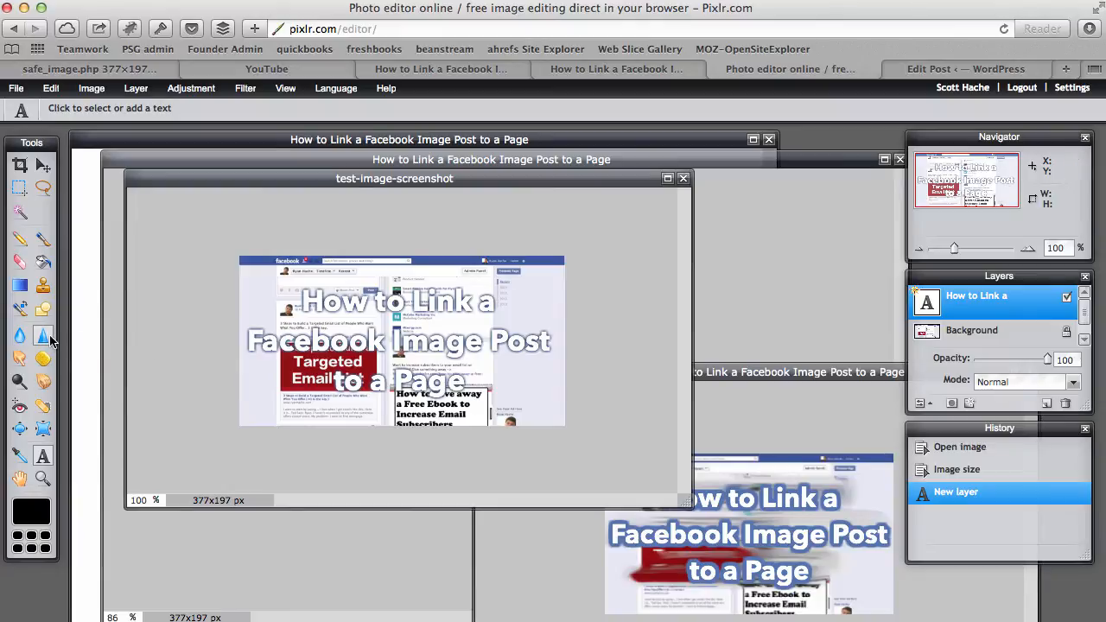
- Blur the screenshot on the Background layer behind the title using the Blur tool with brush 50 and strength 100
{"action": "left_click", "coordinate": [981, 340]}
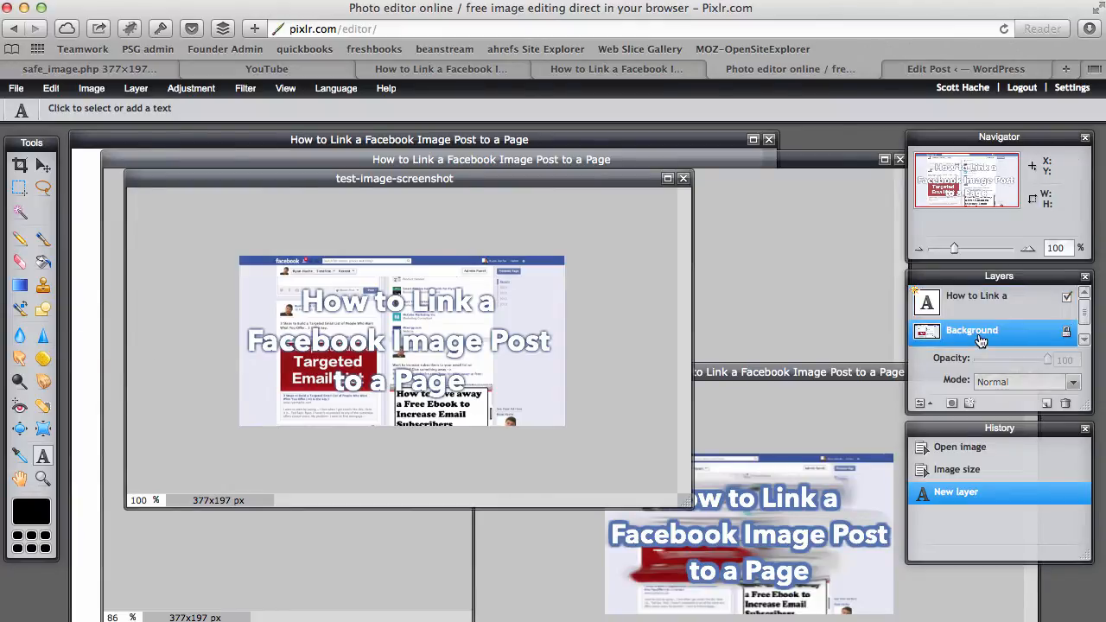
{"action": "left_click", "coordinate": [20, 337]}
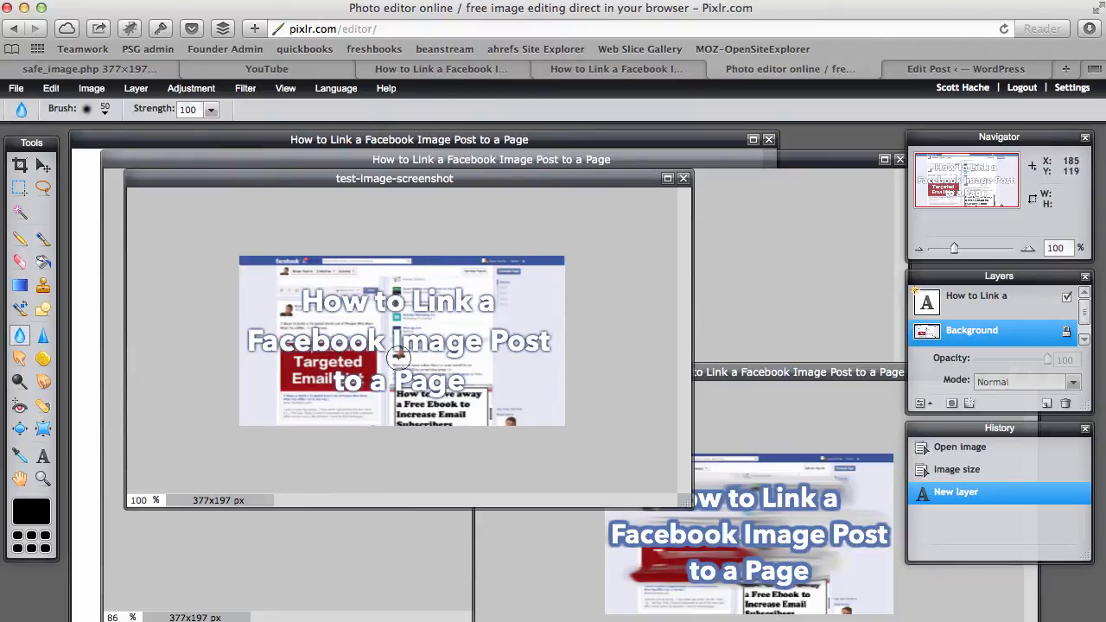
{"action": "left_click", "coordinate": [207, 292]}
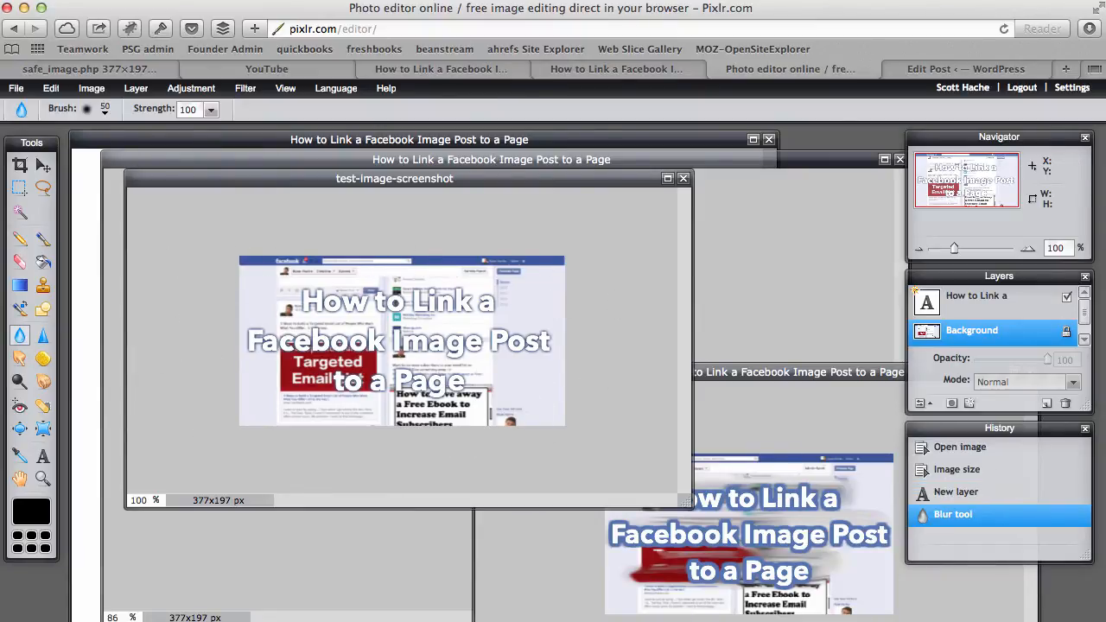
- Smudge the screenshot on the Background layer behind the title using the Smudge tool with brush 50 and strength 50
{"action": "left_click", "coordinate": [18, 361]}
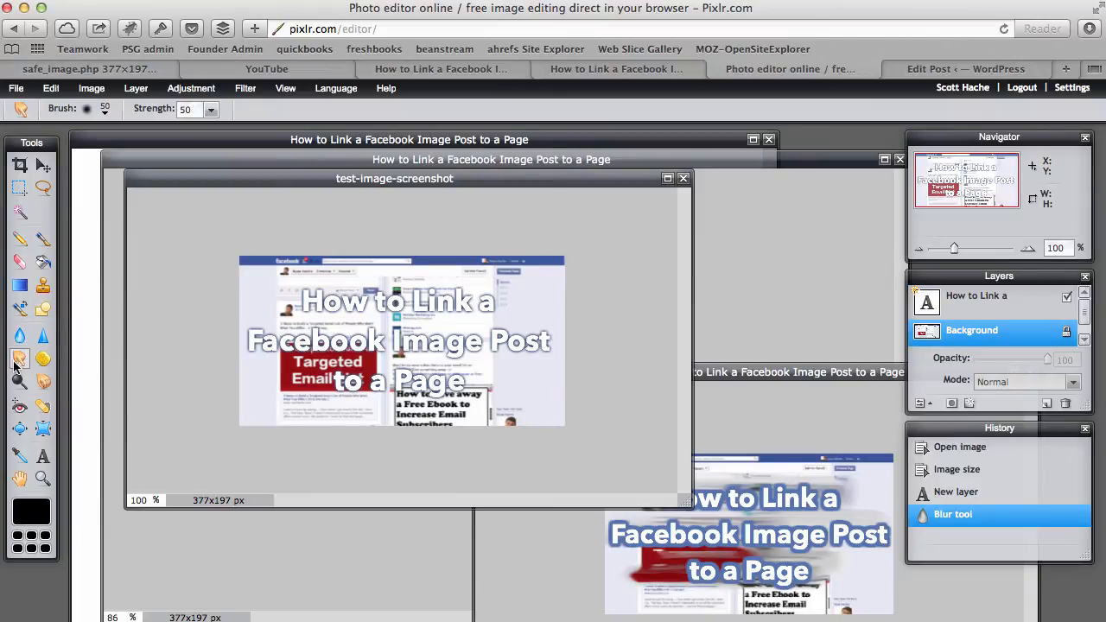
{"action": "mouse_move", "coordinate": [338, 314]}
{"action": "left_mouse_down"}
{"action": "mouse_move", "coordinate": [306, 294]}
{"action": "mouse_move", "coordinate": [506, 299]}
{"action": "mouse_move", "coordinate": [287, 295]}
{"action": "mouse_move", "coordinate": [381, 298]}
{"action": "left_mouse_up"}
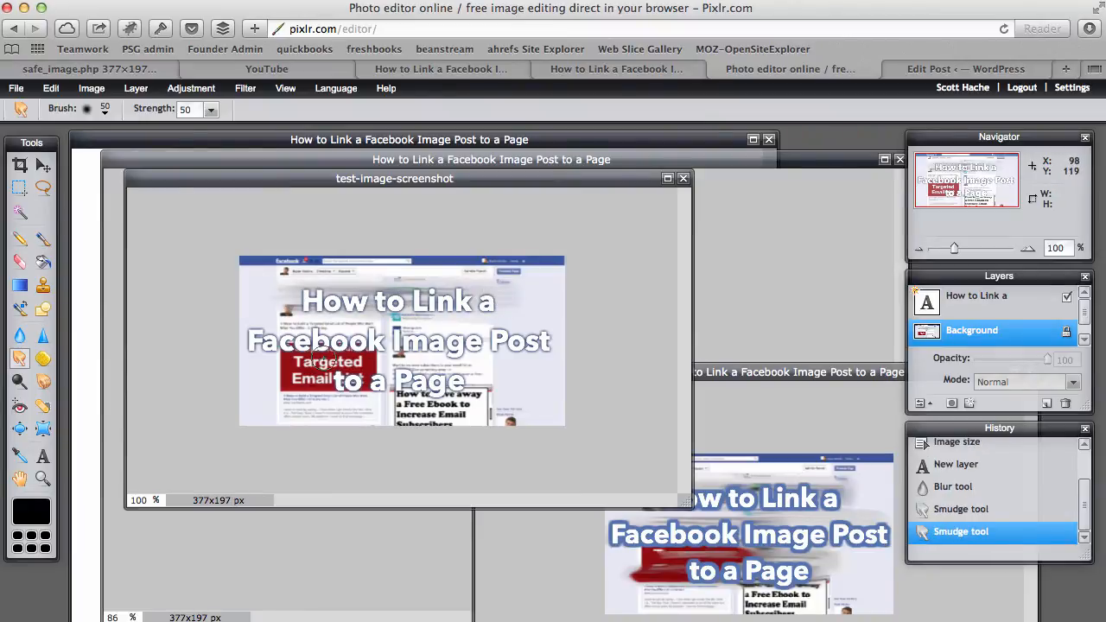
{"action": "mouse_move", "coordinate": [247, 340]}
{"action": "left_mouse_down"}
{"action": "mouse_move", "coordinate": [588, 342]}
{"action": "mouse_move", "coordinate": [223, 341]}
{"action": "left_mouse_up"}
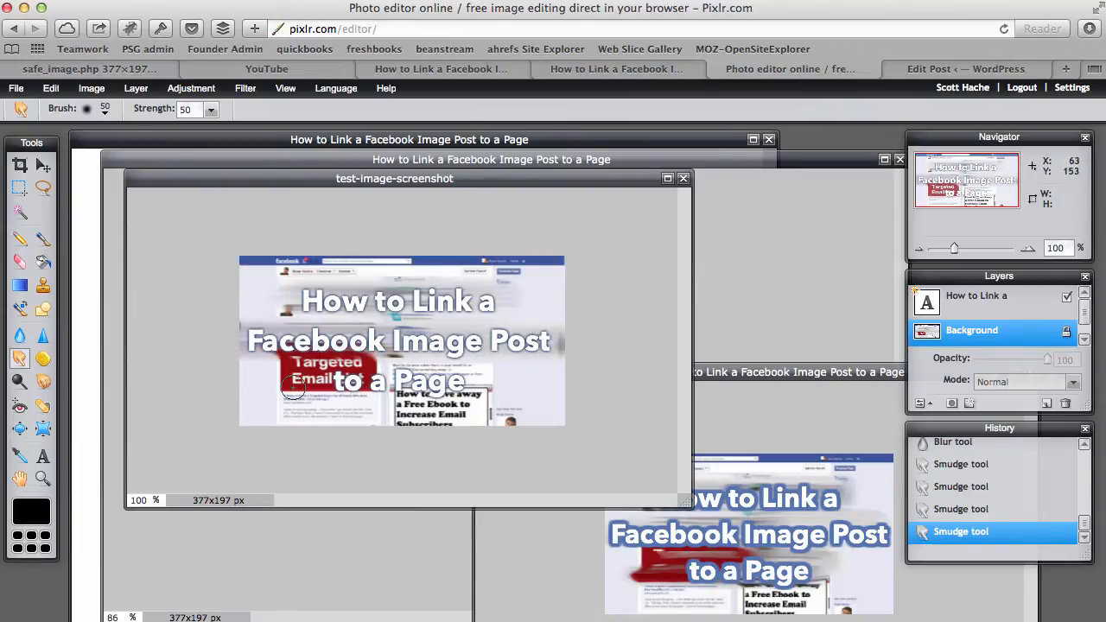
{"action": "mouse_move", "coordinate": [287, 378]}
{"action": "left_mouse_down"}
{"action": "mouse_move", "coordinate": [526, 383]}
{"action": "mouse_move", "coordinate": [294, 376]}
{"action": "mouse_move", "coordinate": [481, 381]}
{"action": "mouse_move", "coordinate": [378, 380]}
{"action": "mouse_move", "coordinate": [437, 398]}
{"action": "left_mouse_up"}
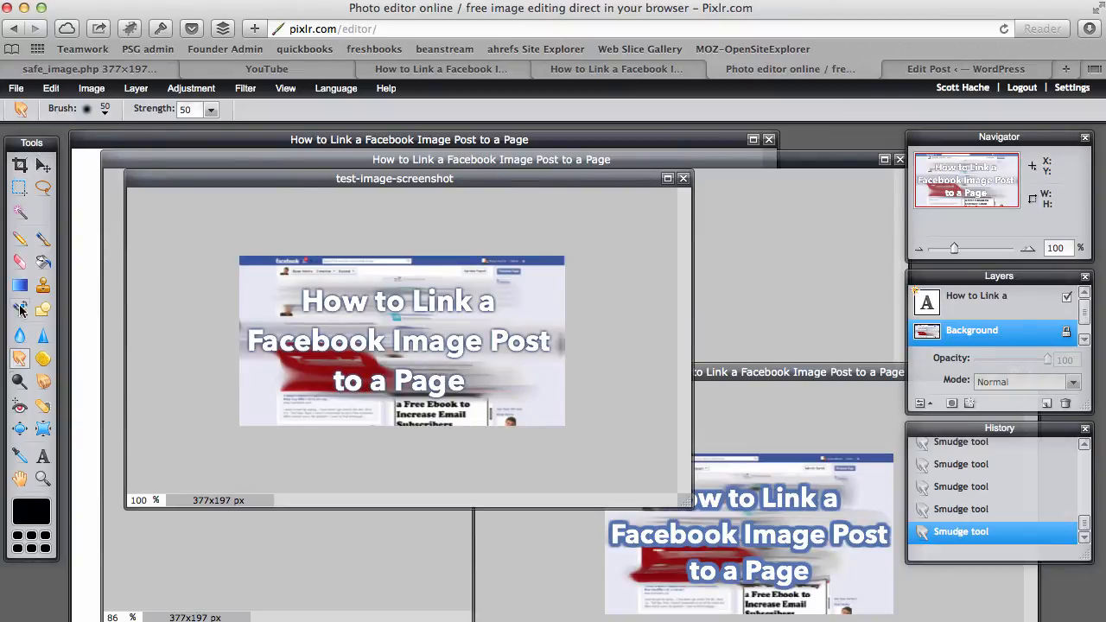
- Select the "How to Link a" text layer and open its layer styles
{"action": "left_click", "coordinate": [42, 455]}
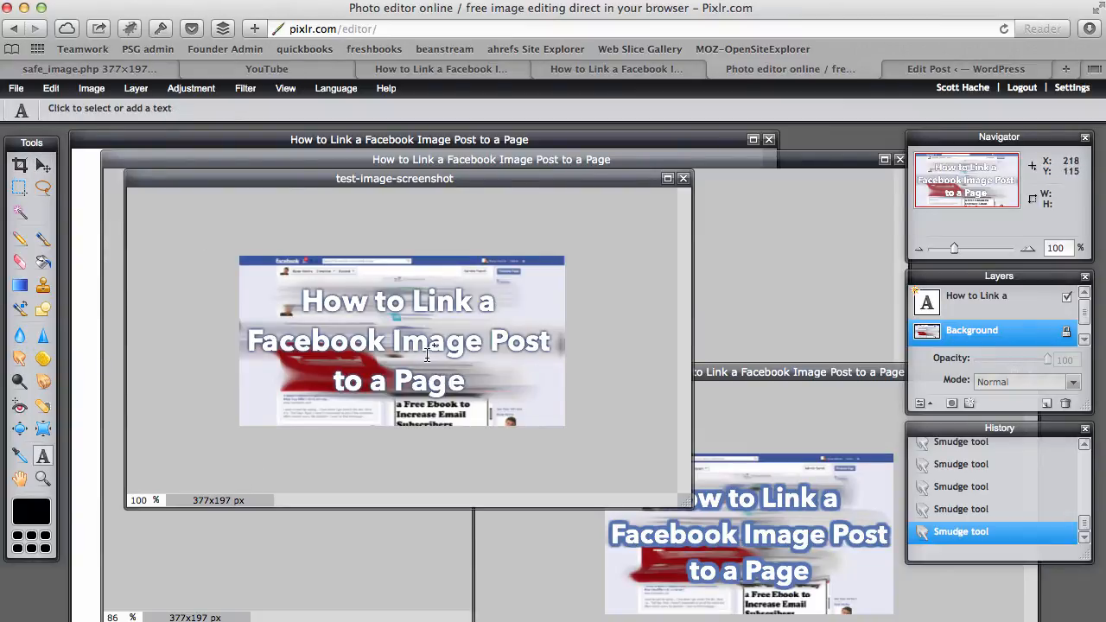
{"action": "left_click", "coordinate": [972, 299]}
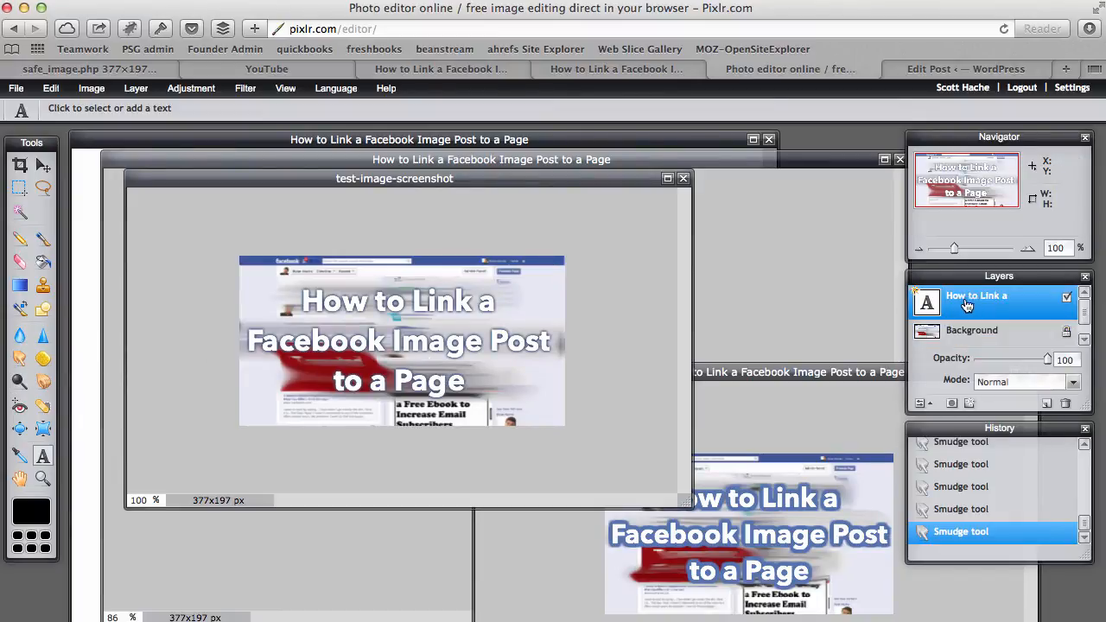
{"action": "right_click", "coordinate": [971, 302]}
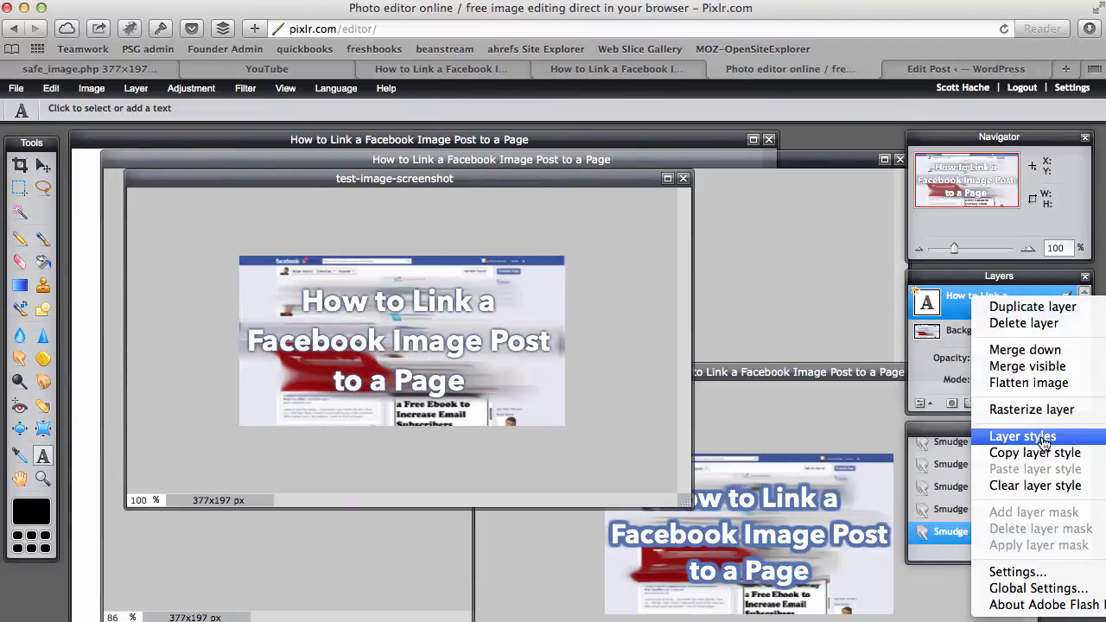
{"action": "right_click", "coordinate": [957, 307]}
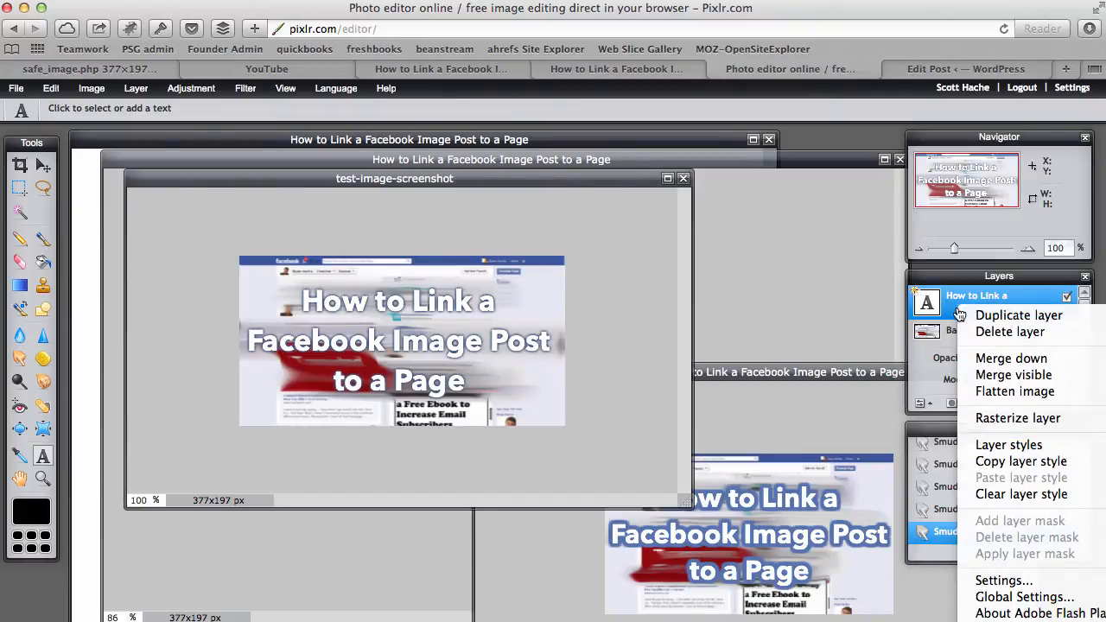
{"action": "left_click", "coordinate": [1027, 446]}
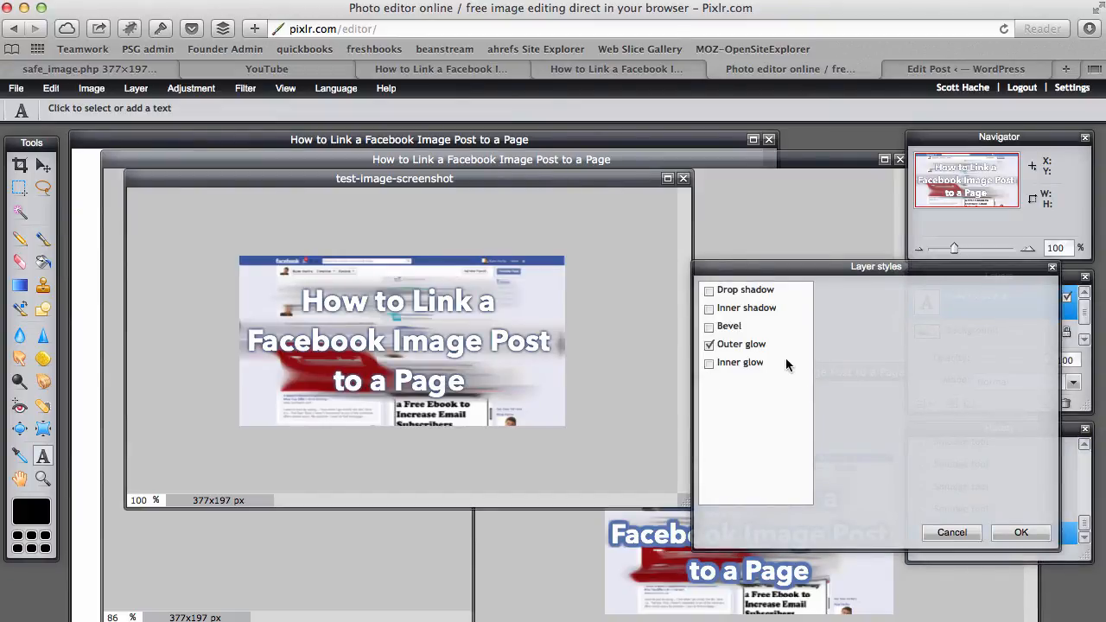
- Try the Inner shadow, Drop shadow and Inner glow styles on the title text and switch each one back off
{"action": "left_click", "coordinate": [709, 308]}
{"action": "left_click", "coordinate": [708, 307]}
{"action": "left_click", "coordinate": [709, 291]}
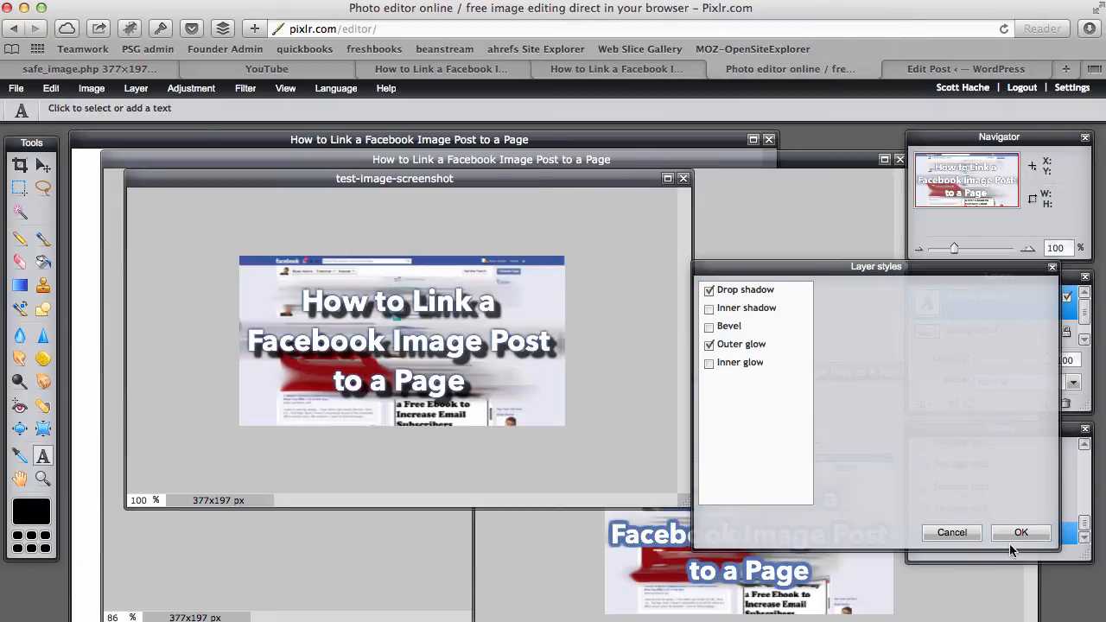
{"action": "left_click", "coordinate": [708, 363]}
{"action": "left_click", "coordinate": [708, 362]}
{"action": "left_click", "coordinate": [709, 290]}
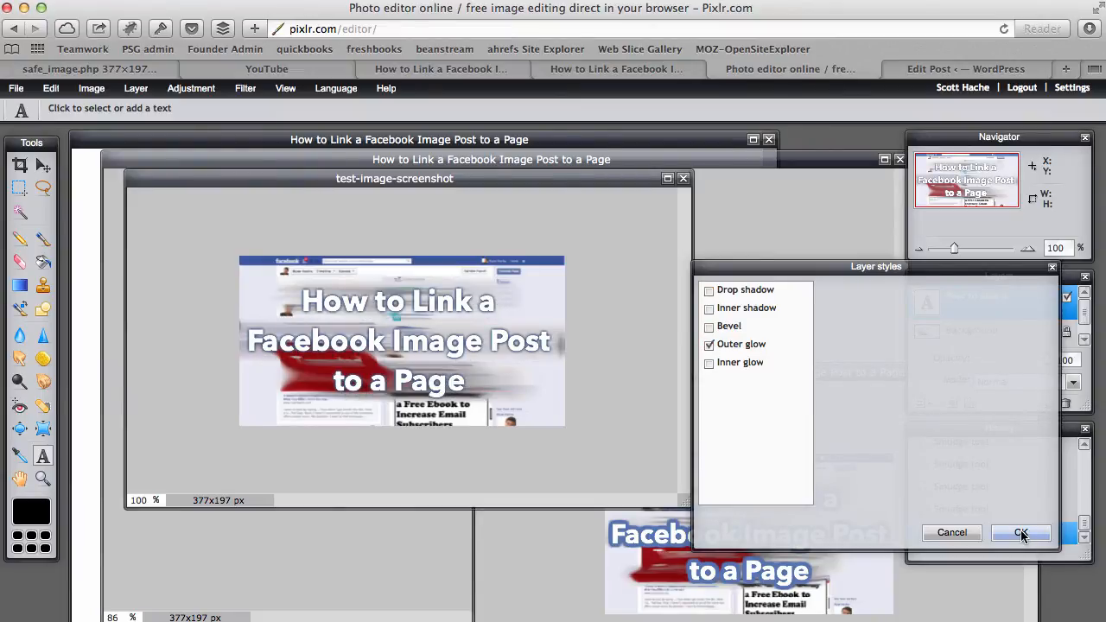
- Set the title's Outer glow hardness to 10 and its size to 9
{"action": "left_click", "coordinate": [736, 350]}
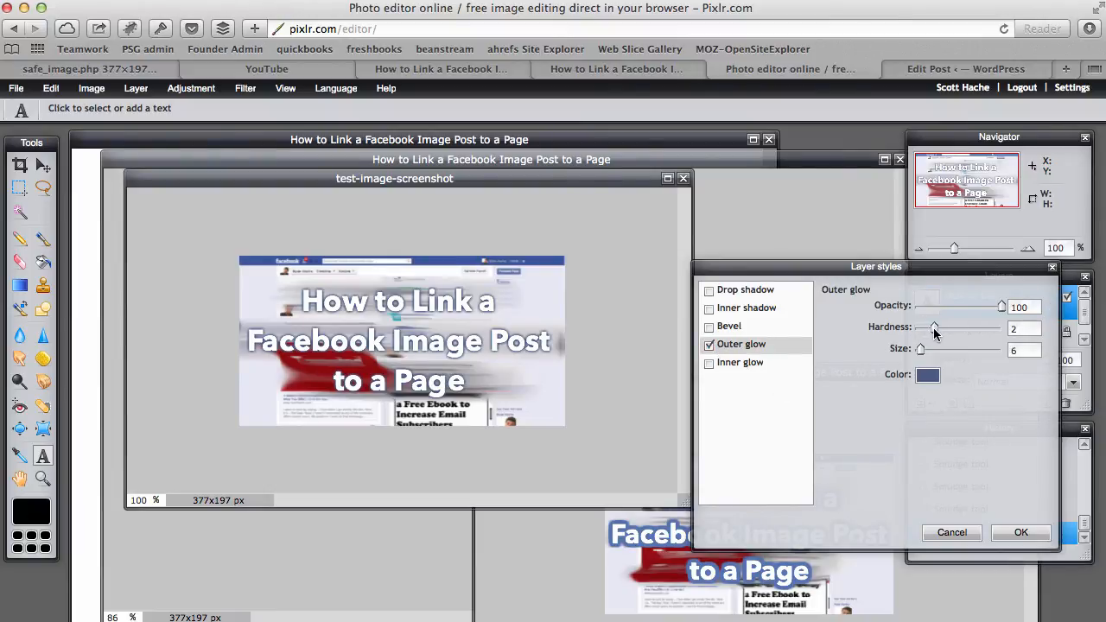
{"action": "left_click_drag", "start_coordinate": [933, 328], "coordinate": [993, 336]}
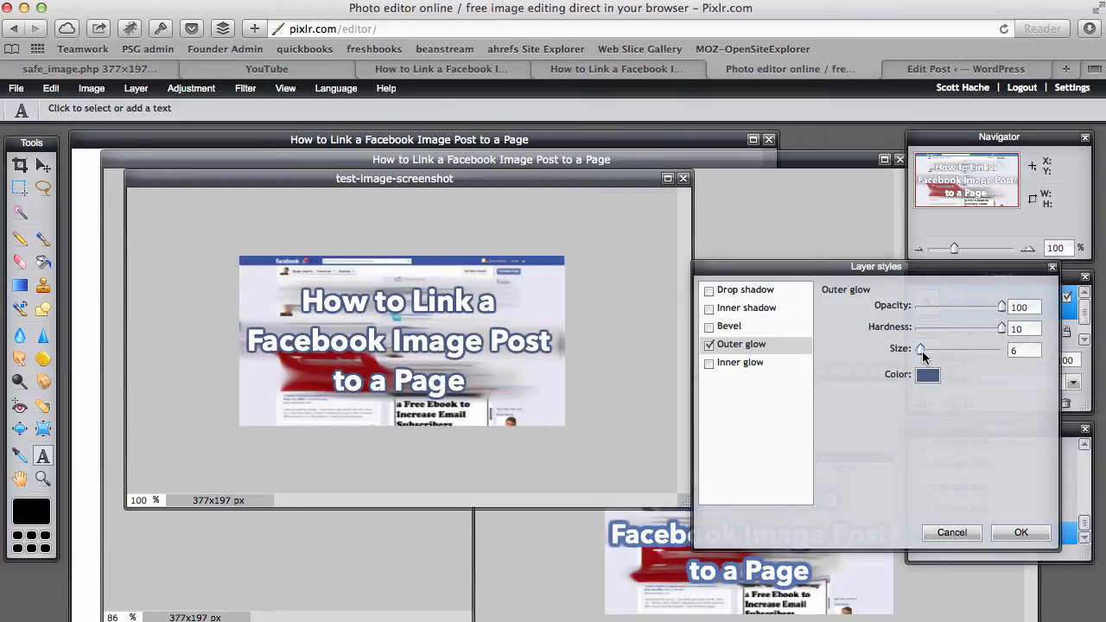
{"action": "left_click_drag", "start_coordinate": [921, 352], "coordinate": [923, 352]}
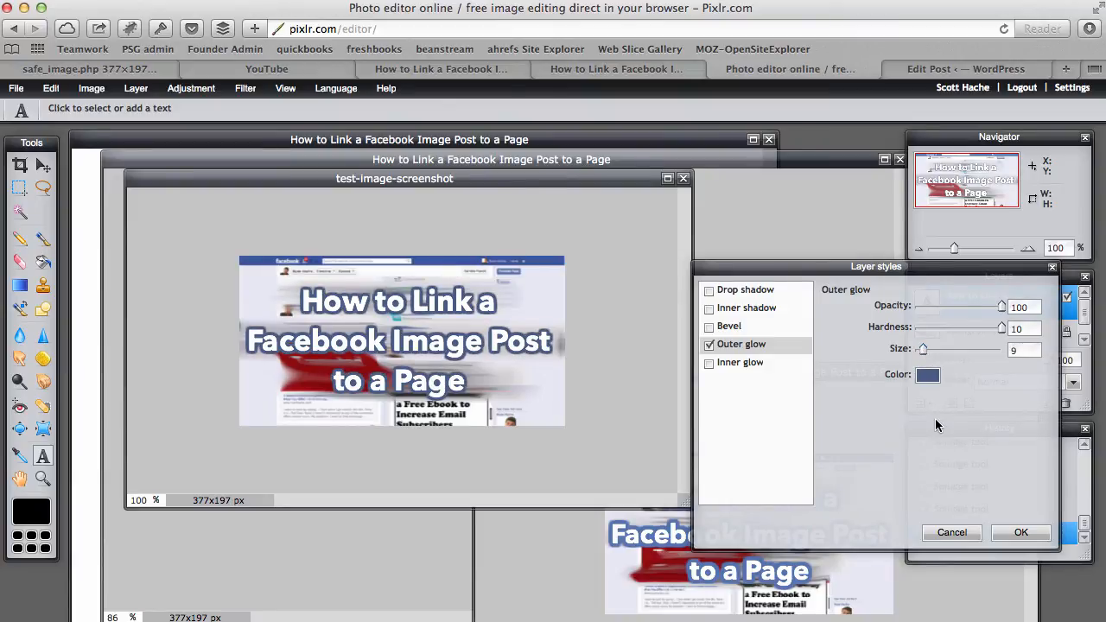
- Try a brighter blue (4f6ba8) as the Outer glow color and revert to the original shade
{"action": "left_click", "coordinate": [928, 375]}
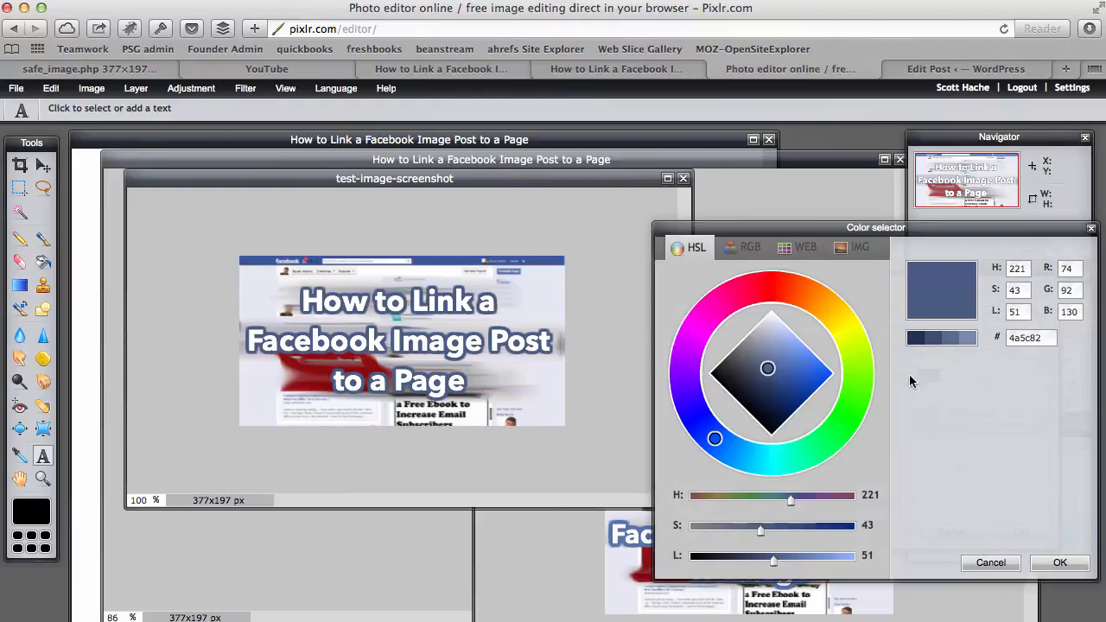
{"action": "left_click_drag", "start_coordinate": [766, 370], "coordinate": [789, 367]}
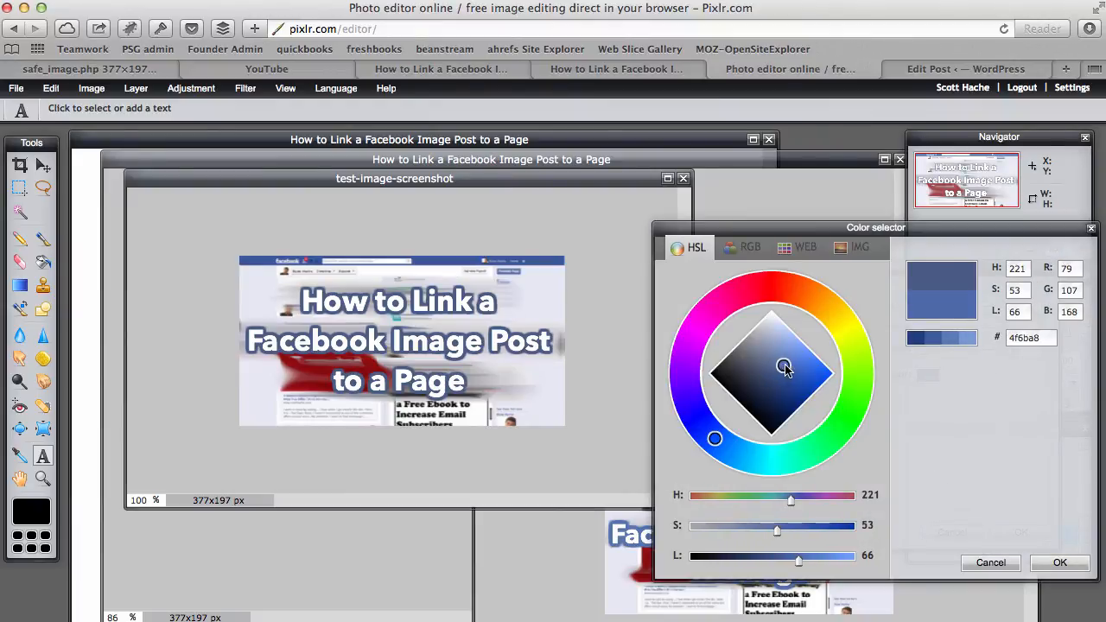
{"action": "left_click", "coordinate": [928, 287]}
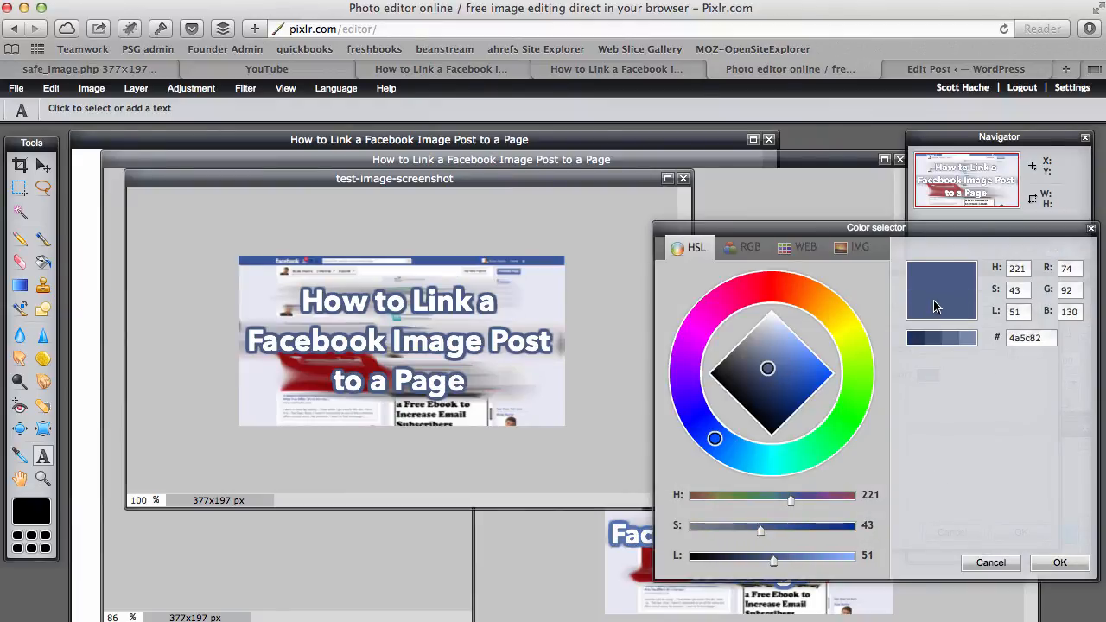
{"action": "left_click", "coordinate": [1054, 563]}
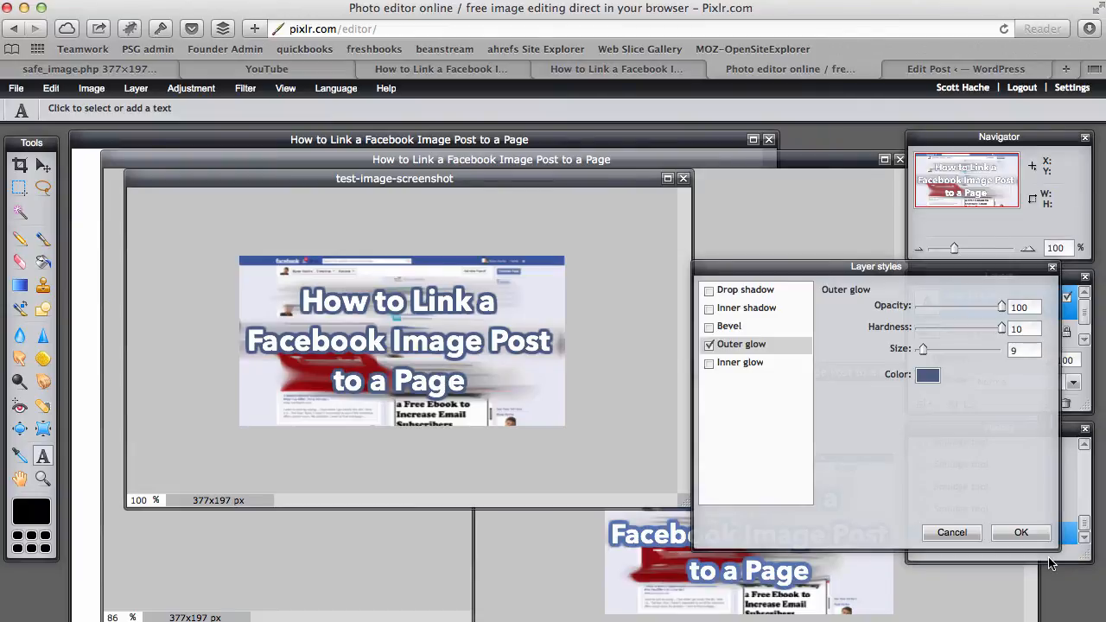
- Change the Outer glow color to a brighter blue (476da6) and apply the layer styles to the title
{"action": "left_click", "coordinate": [927, 375]}
{"action": "left_click_drag", "start_coordinate": [766, 370], "coordinate": [785, 371]}
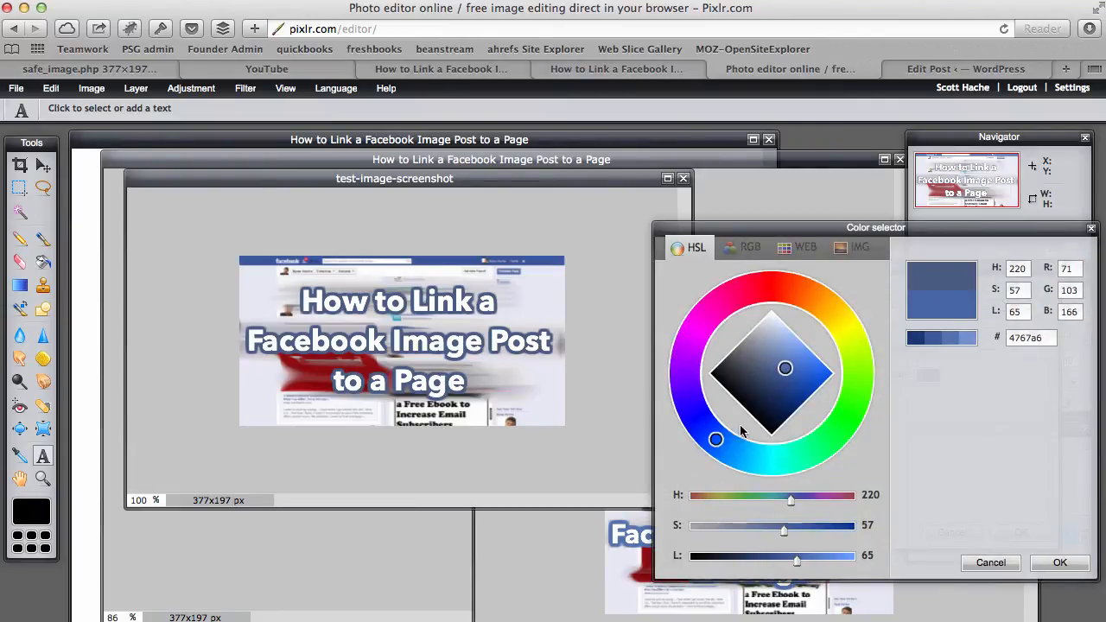
{"action": "left_click_drag", "start_coordinate": [718, 438], "coordinate": [731, 447]}
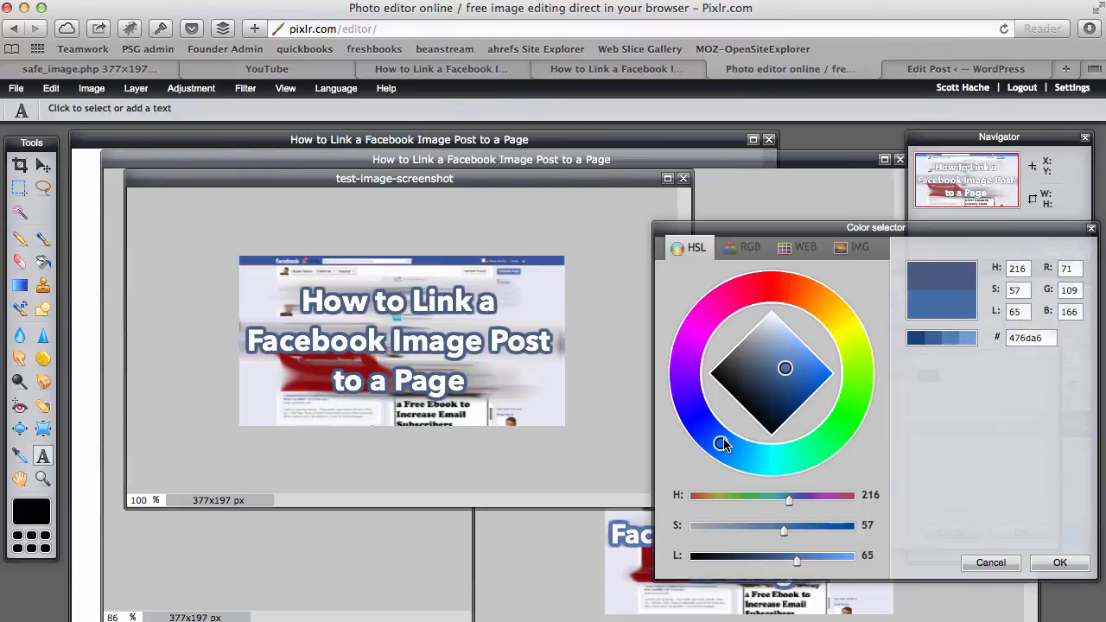
{"action": "left_click", "coordinate": [1060, 562]}
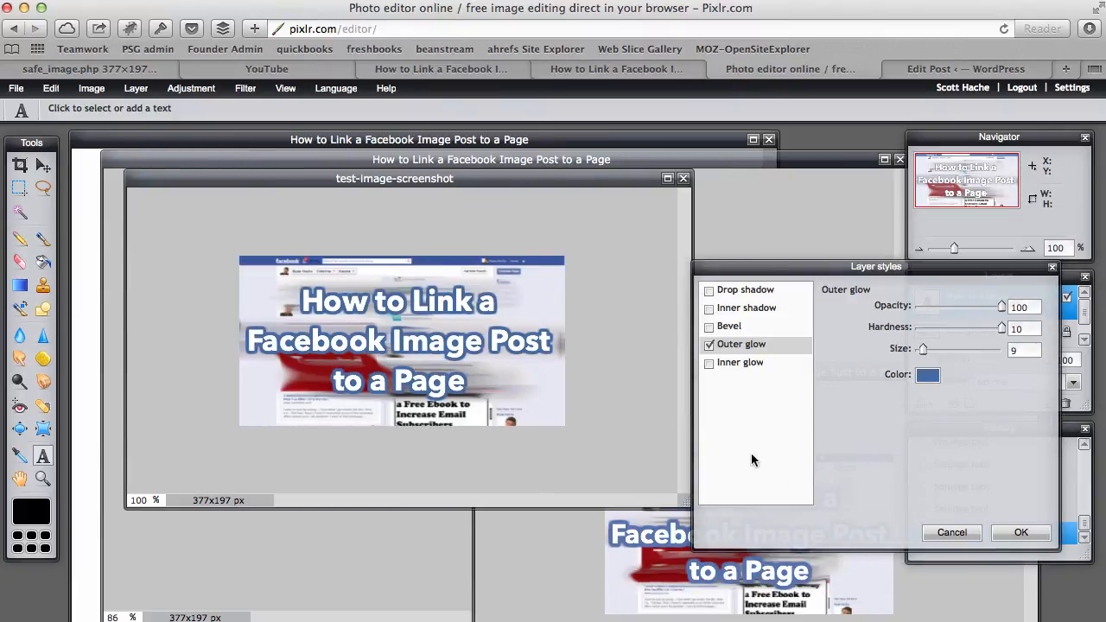
{"action": "left_click", "coordinate": [1021, 533]}
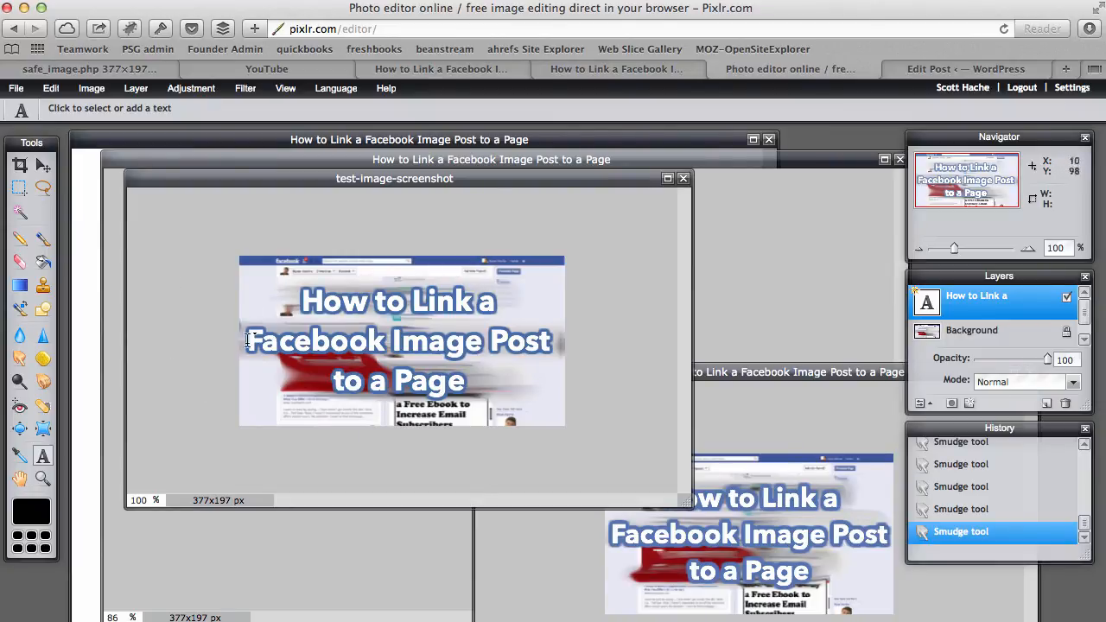
- Save the image to the Desktop as a PNG named how-to-link-a-facebook-image-to-a-post
{"action": "left_click", "coordinate": [22, 90]}
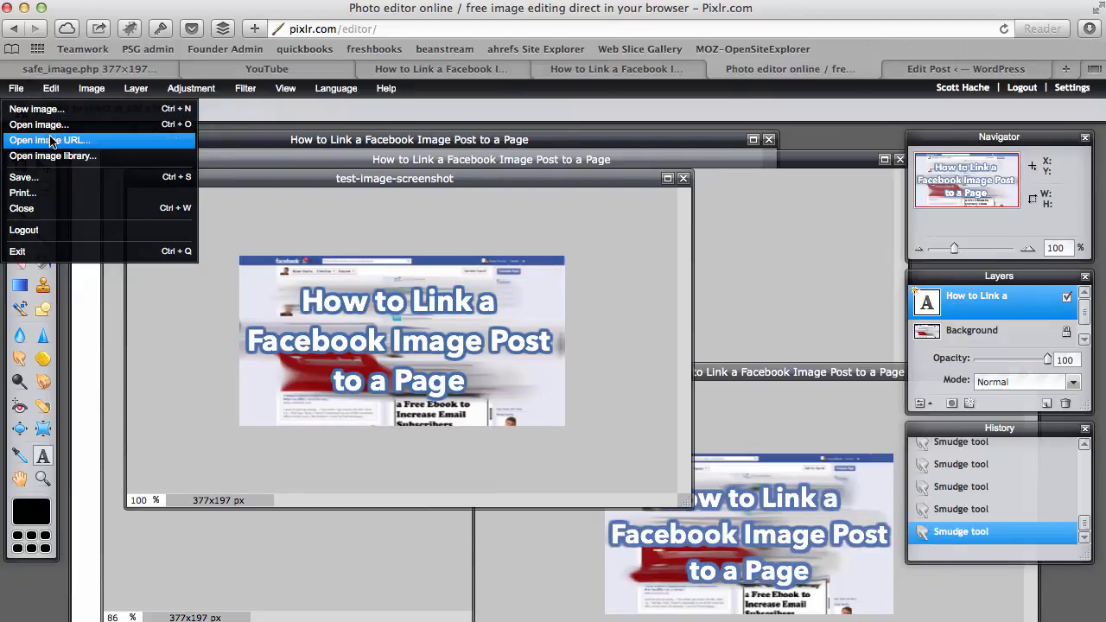
{"action": "left_click", "coordinate": [53, 181]}
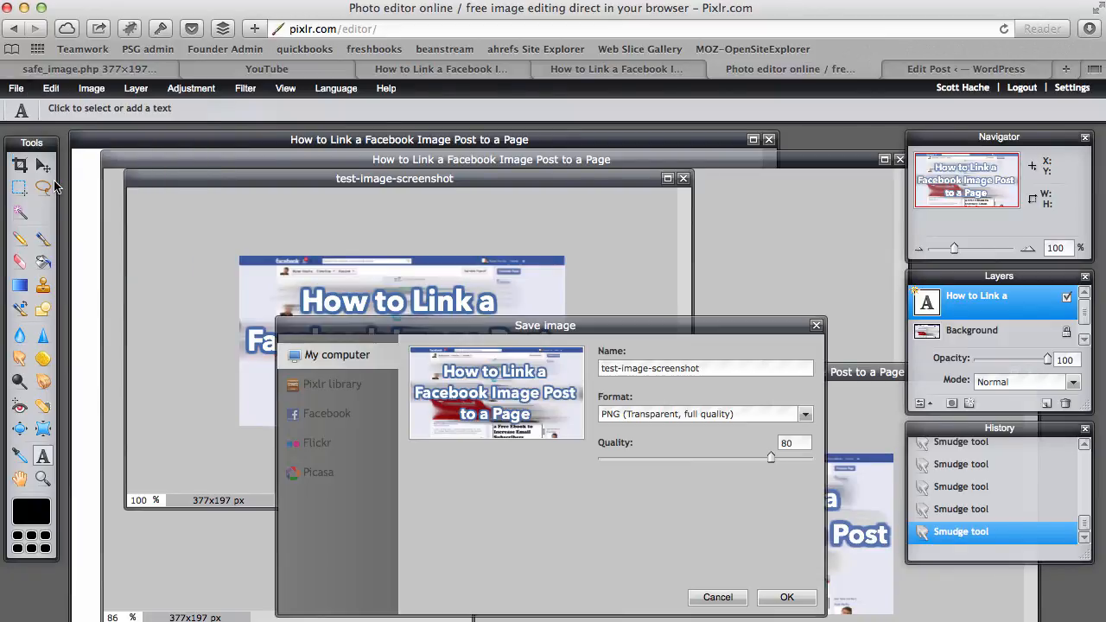
{"action": "triple_click", "coordinate": [718, 373]}
{"action": "key", "text": "BackSpace"}
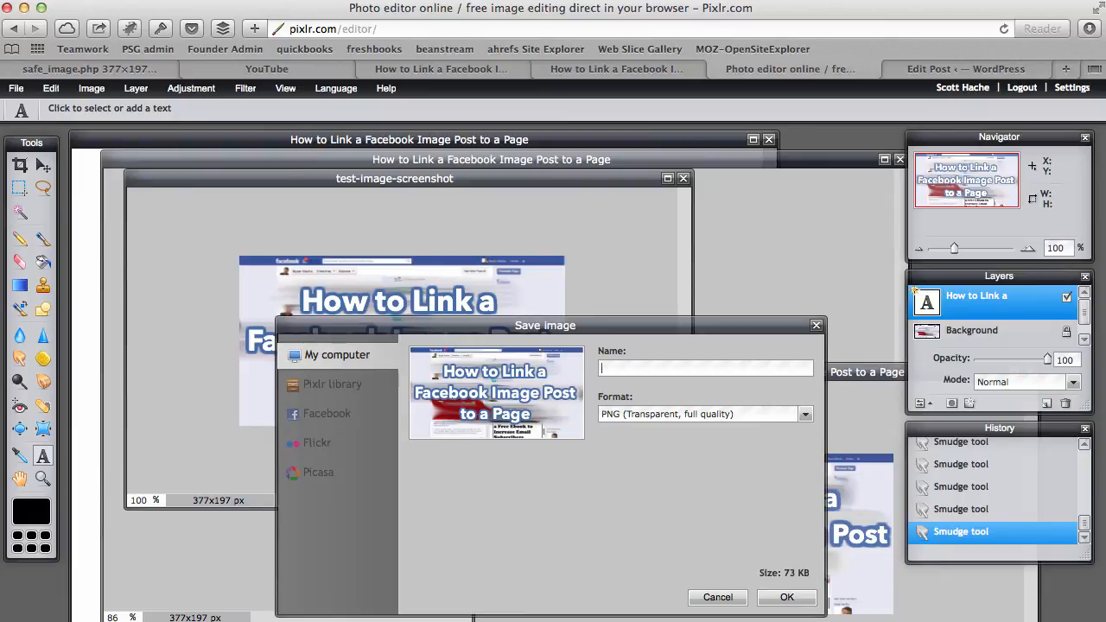
{"action": "type", "text": "how-to-link-a-facebook-imag"}
{"action": "key", "text": "BackSpace"}
{"action": "type", "text": "ge-to-a"}
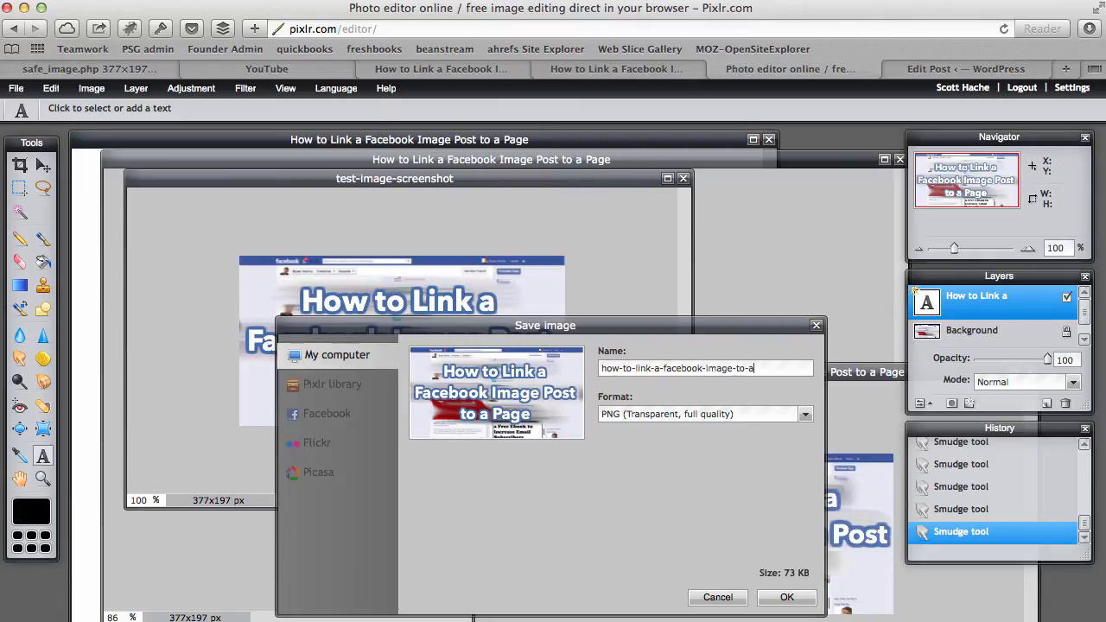
{"action": "type", "text": "-post"}
{"action": "left_click", "coordinate": [787, 599]}
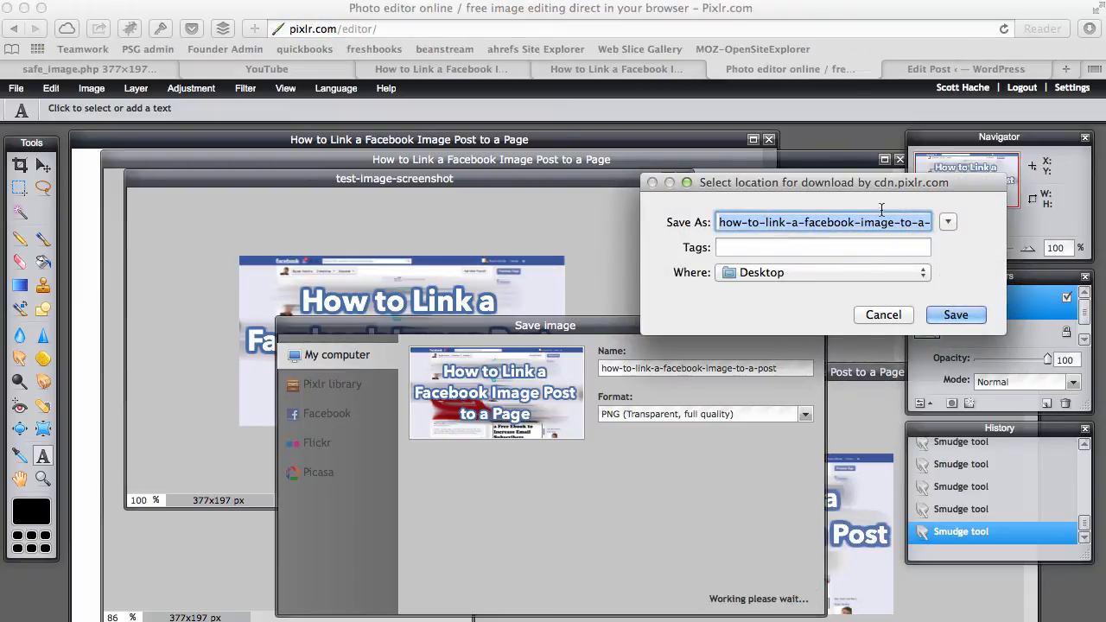
{"action": "left_click", "coordinate": [955, 315]}
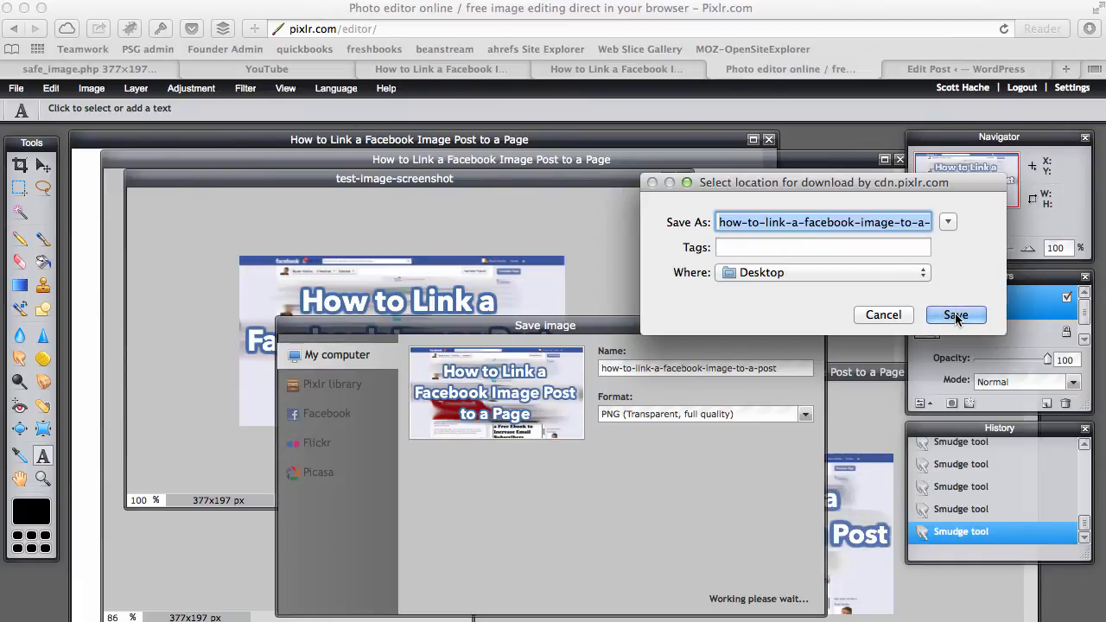